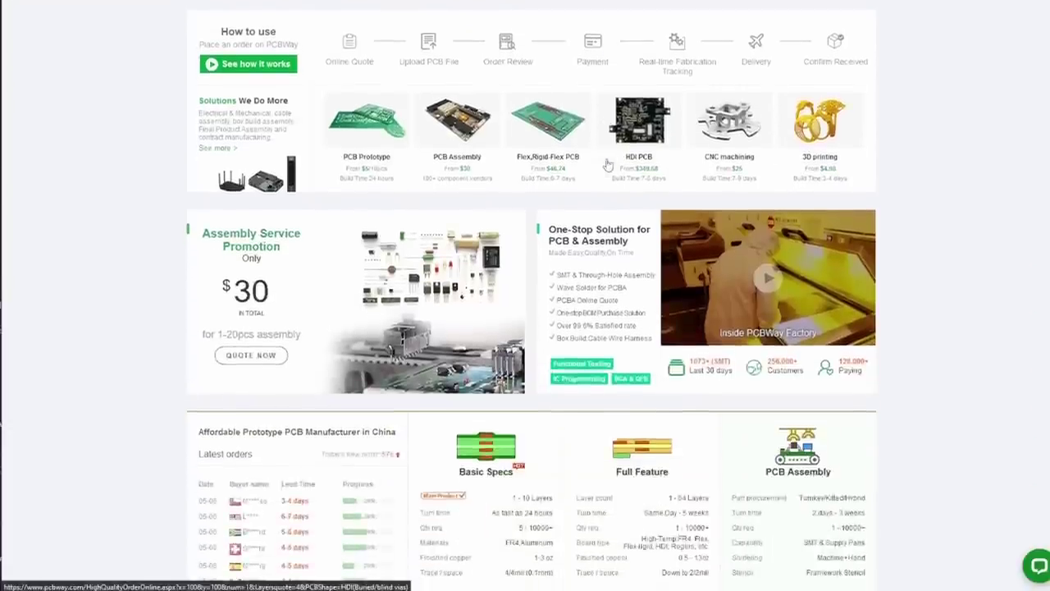
scroll(609, 165, down, 2)
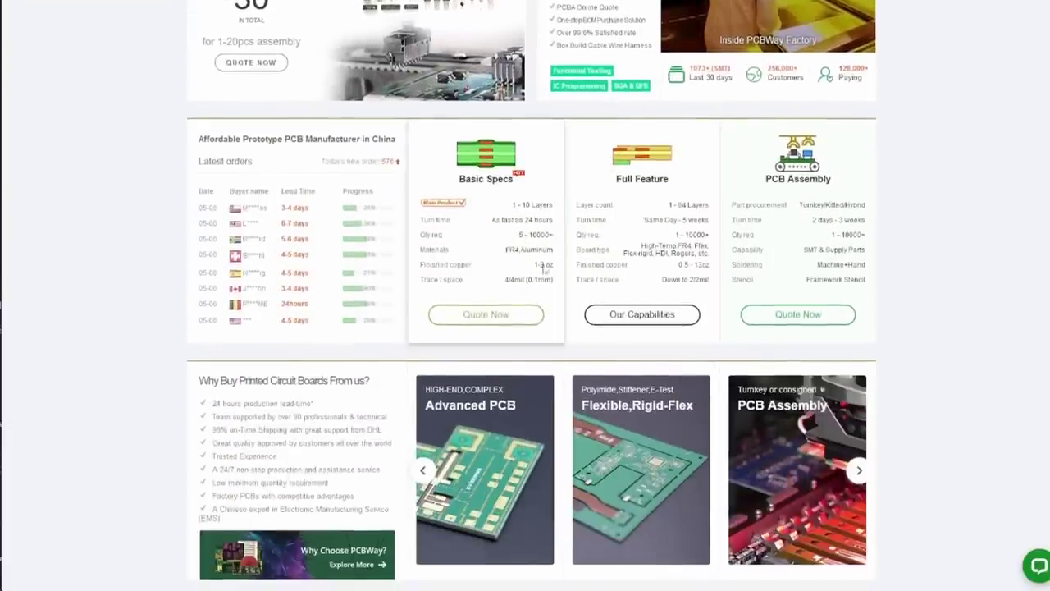
click(502, 316)
scroll(652, 210, down, 1)
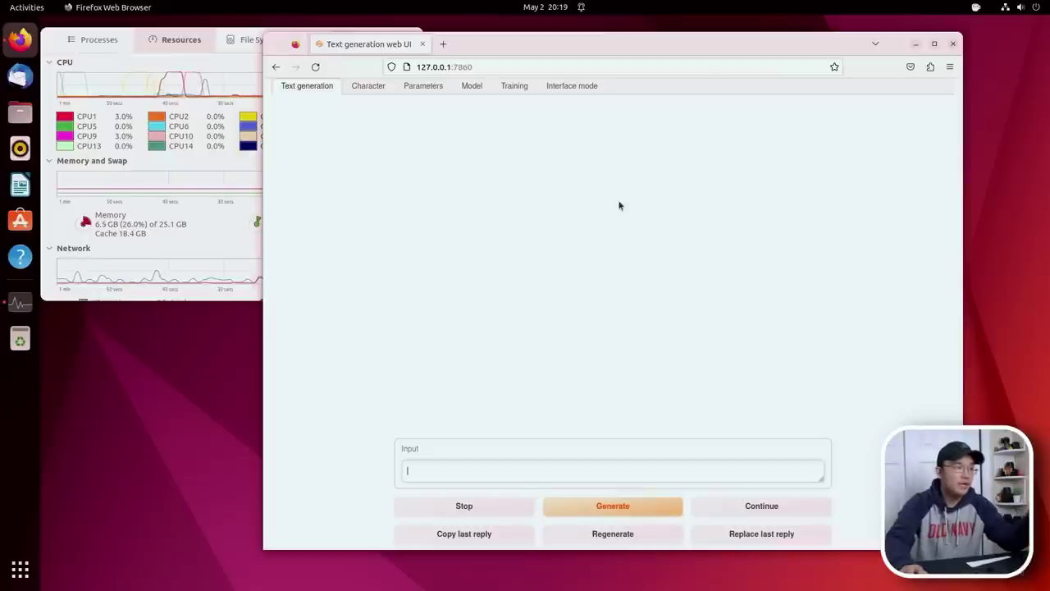
Step: Send the chat model a short greeting that introduces the user by first name
scroll(618, 206, down, 3)
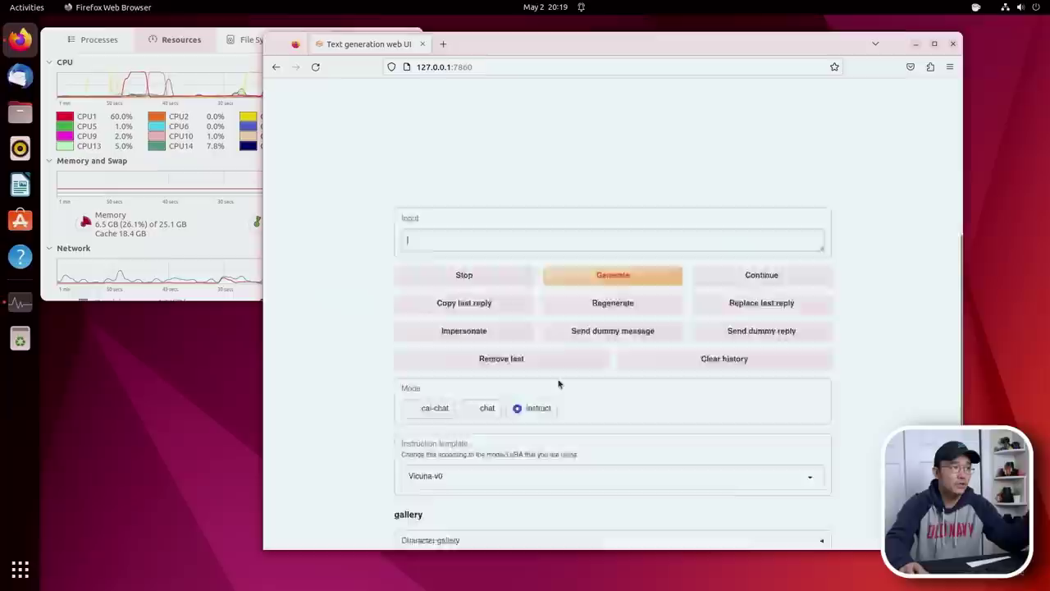
scroll(558, 383, up, 3)
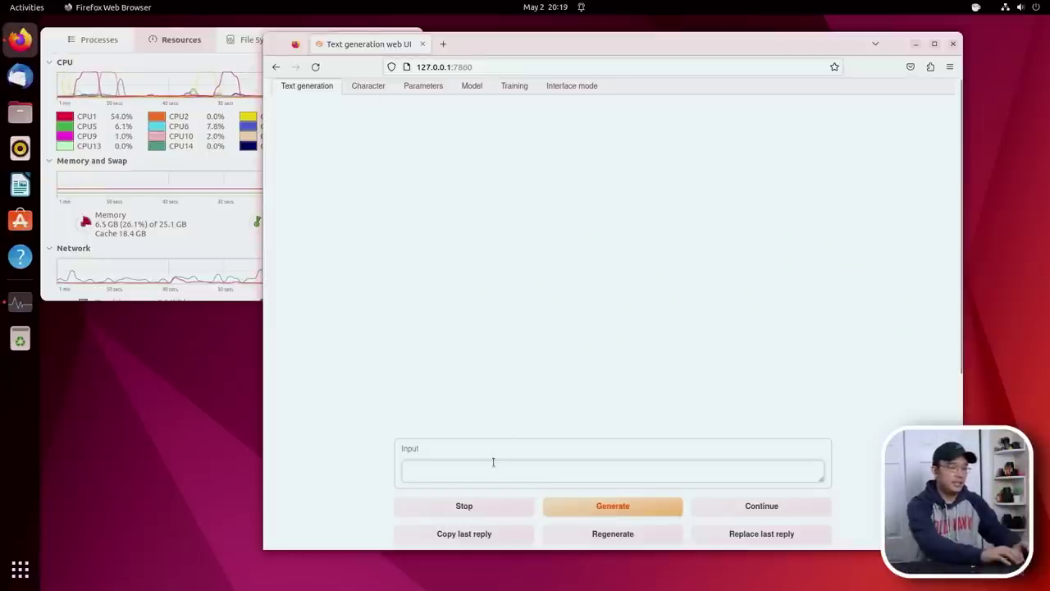
text(ame is don)
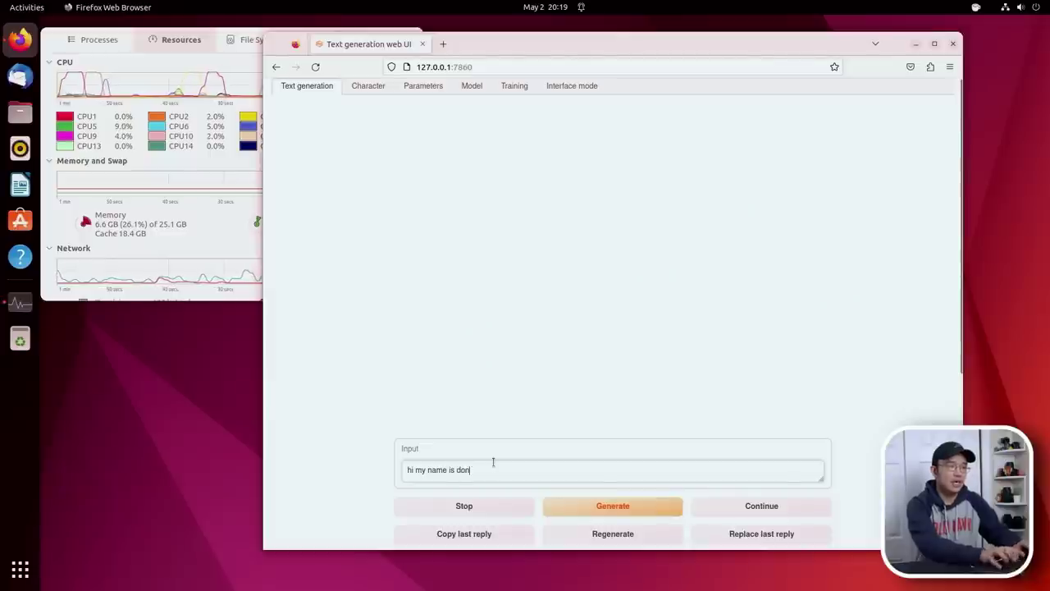
key(Return)
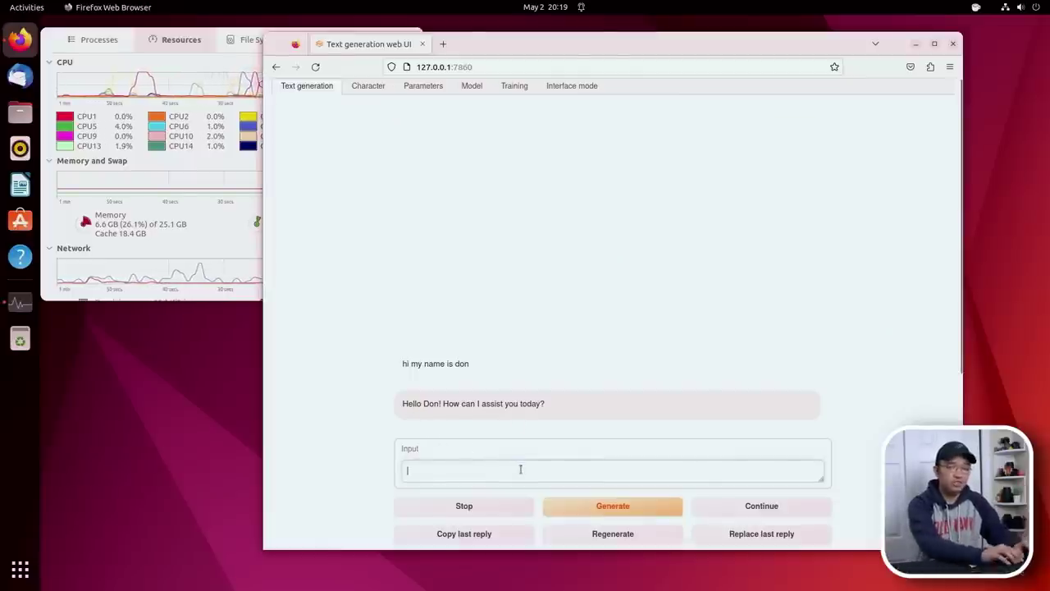
Step: Send the prompt "generate a python code that can interact with discord" and check the CPU load in System Monitor during generation
text(generate a python code that ca)
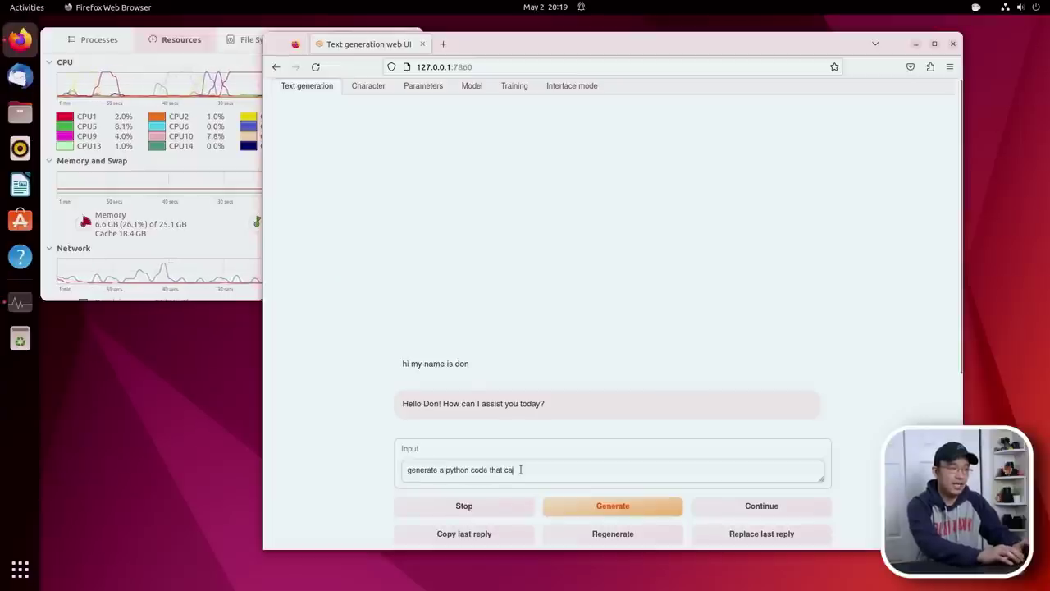
text(ct with discord)
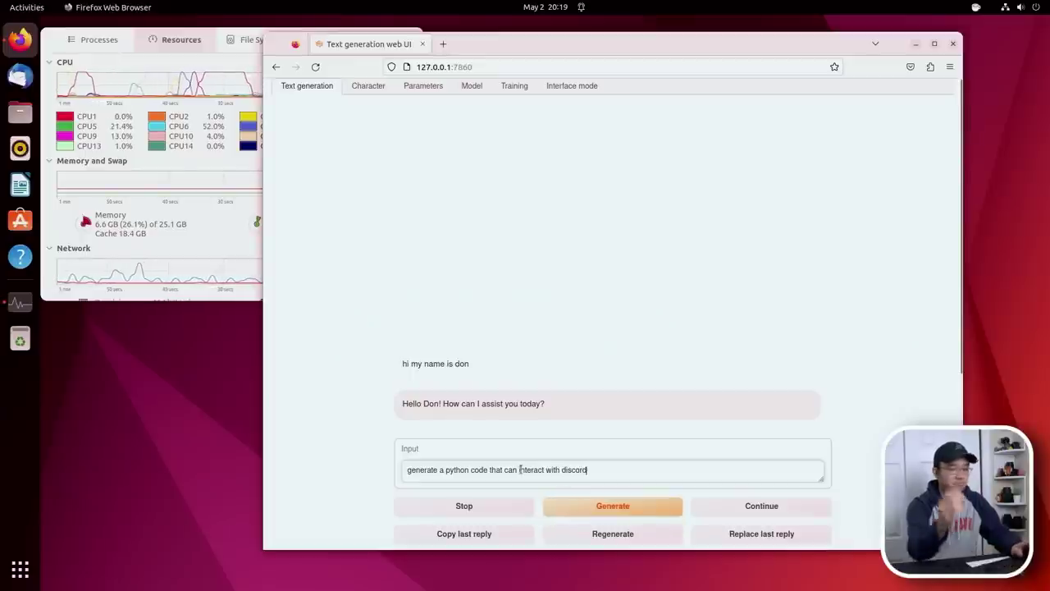
key(Return)
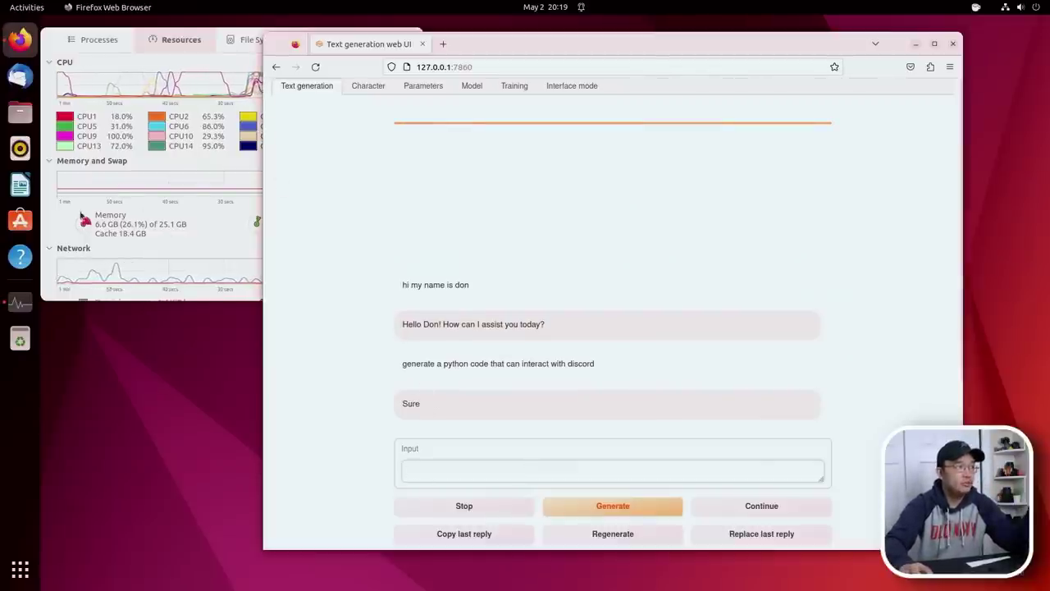
click(235, 102)
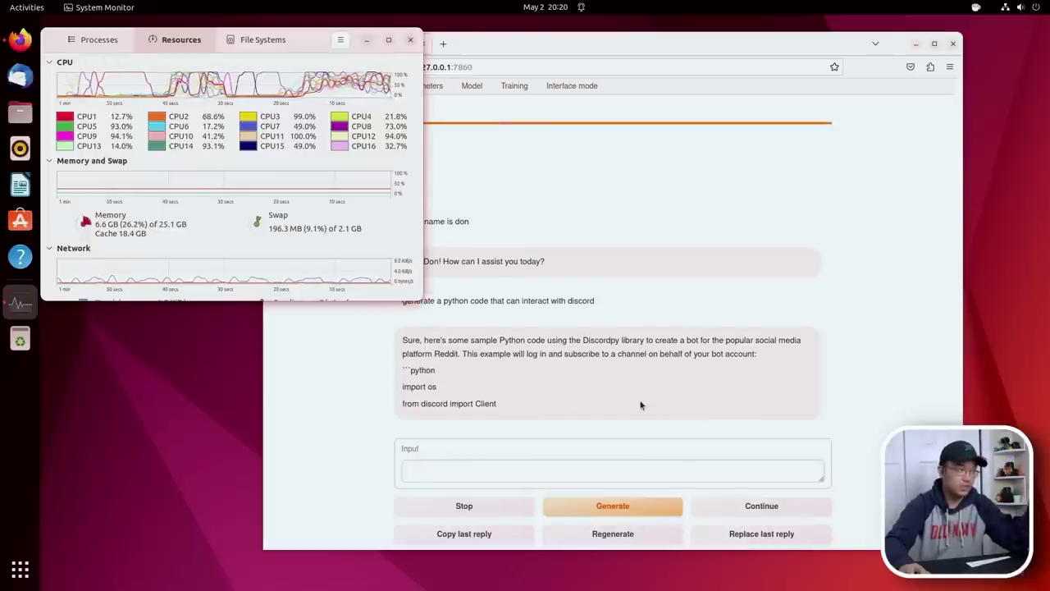
click(870, 279)
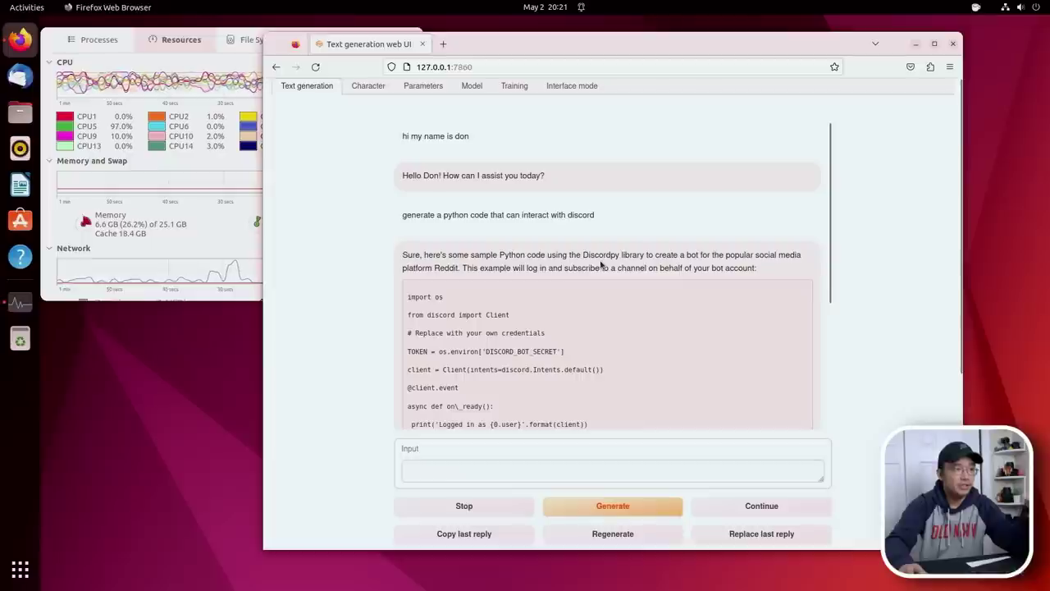
Step: Read through the generated Discord bot code, including the channel name it uses and the explanation below the code
scroll(581, 259, down, 1)
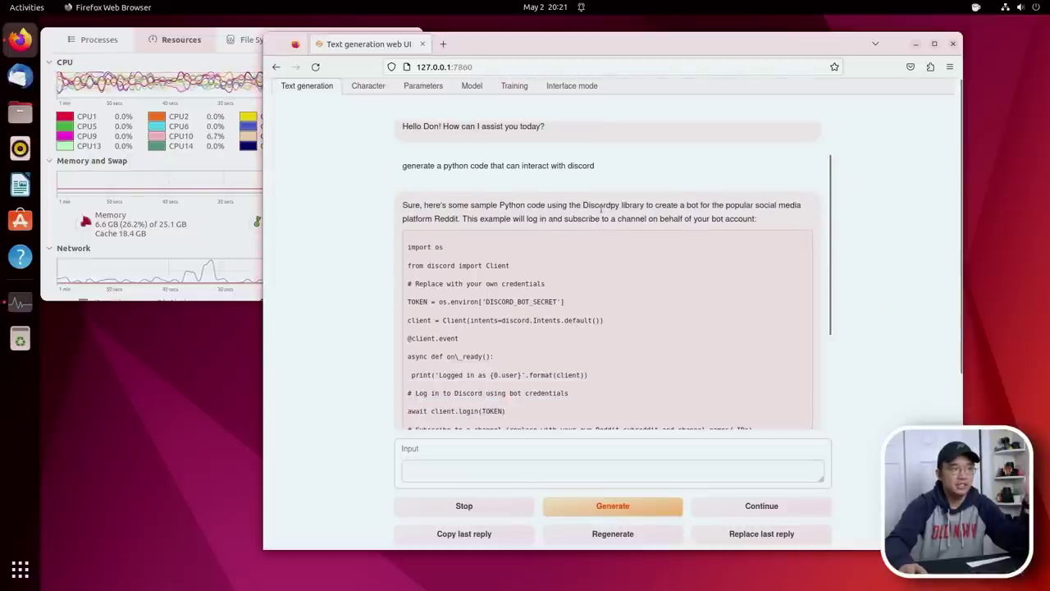
scroll(461, 238, down, 2)
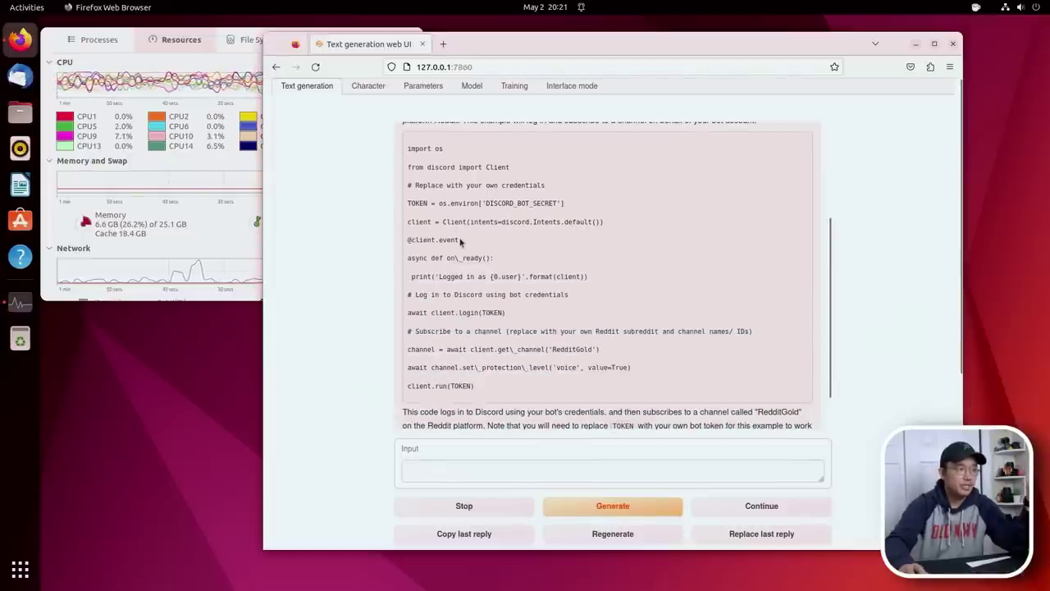
scroll(509, 218, down, 1)
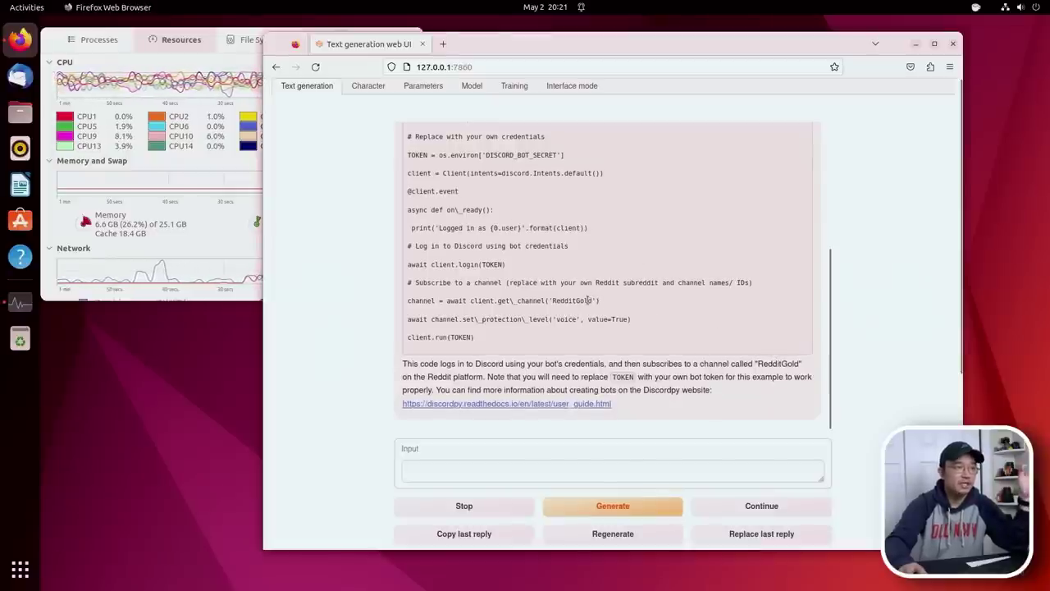
mouse_move(591, 300)
mouse_down()
mouse_move(538, 300)
mouse_move(573, 298)
mouse_up()
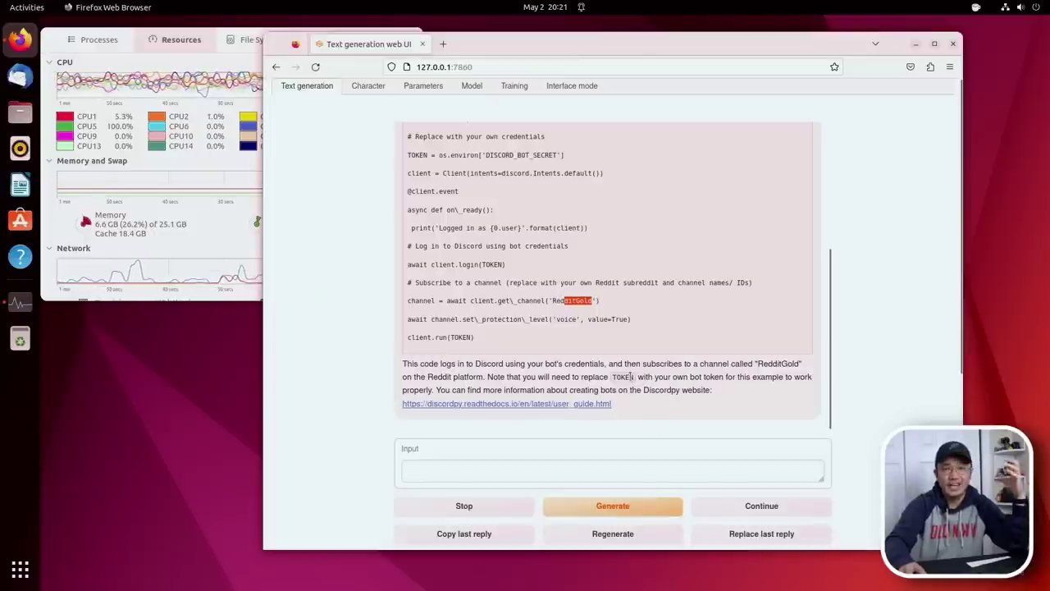
scroll(638, 358, up, 4)
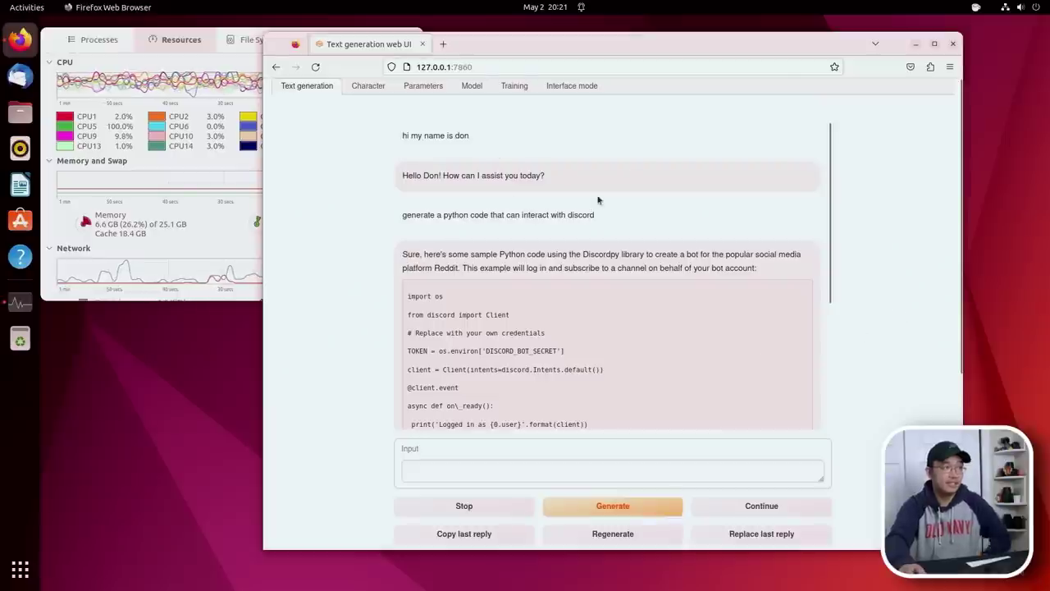
scroll(387, 274, down, 3)
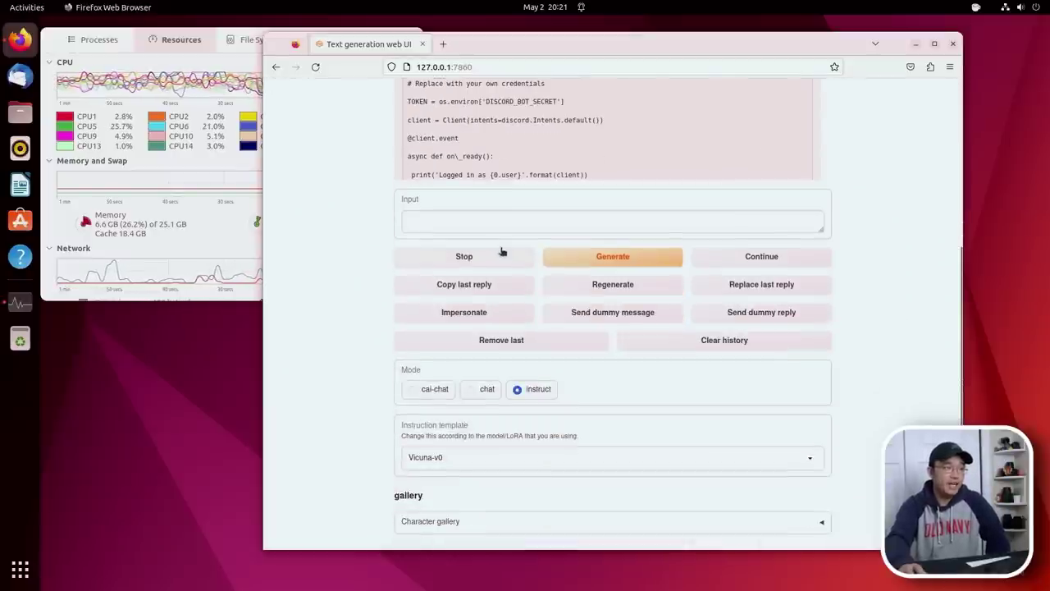
scroll(301, 224, up, 3)
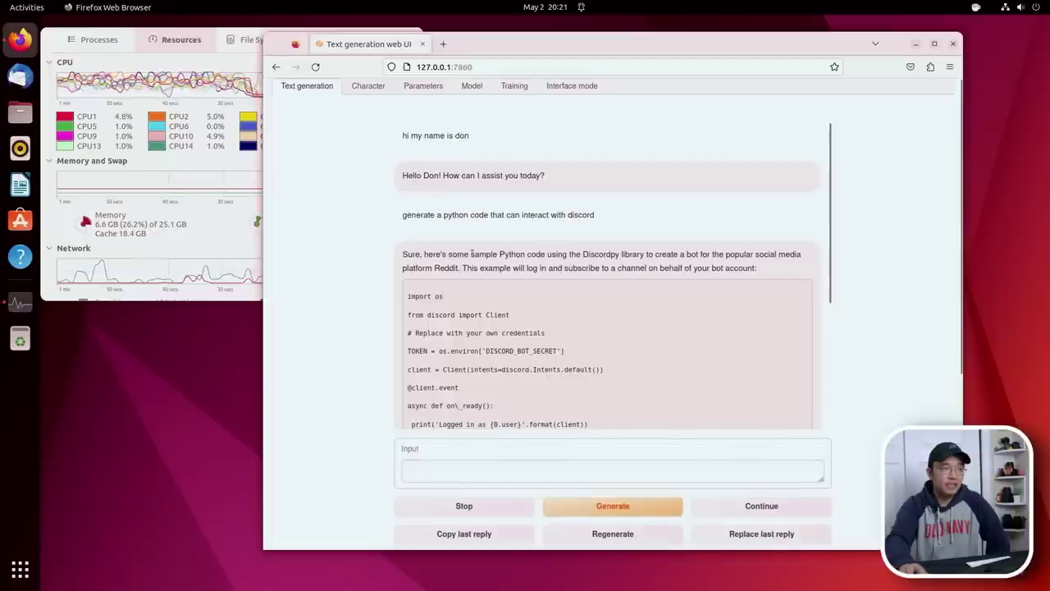
scroll(482, 269, down, 4)
scroll(369, 173, down, 1)
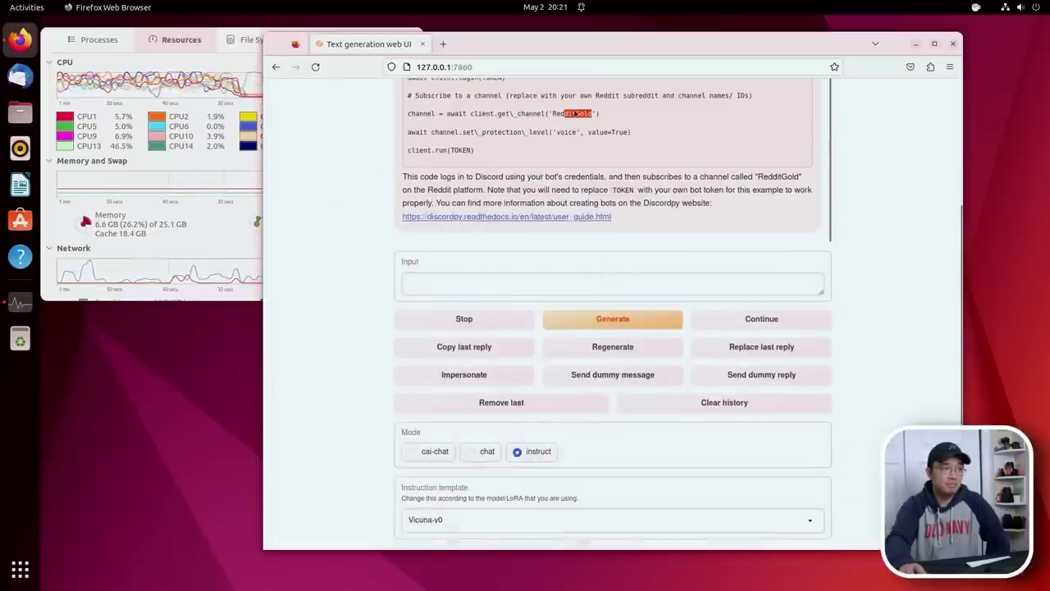
scroll(370, 174, up, 1)
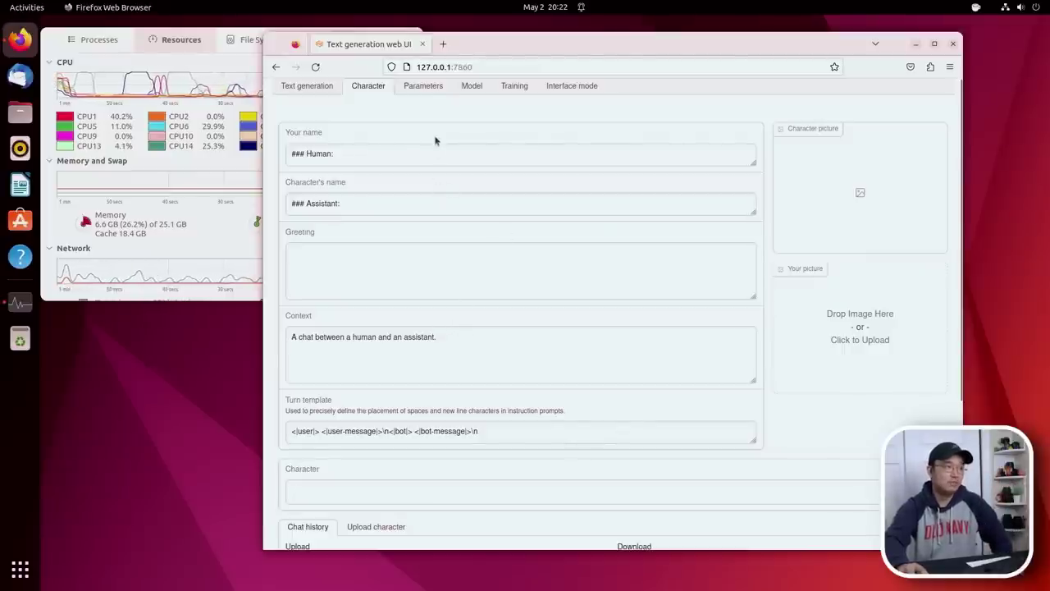
Step: Review the generation parameters, from the chat token limits and preset to the custom sampling, contrastive search and beam search settings
click(428, 88)
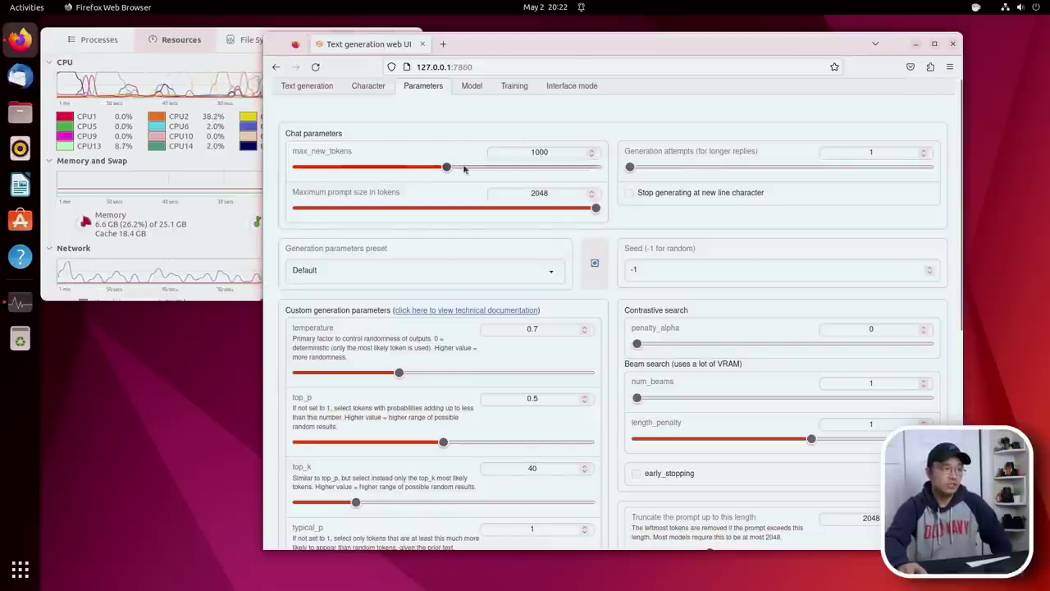
scroll(557, 355, down, 5)
scroll(557, 354, up, 5)
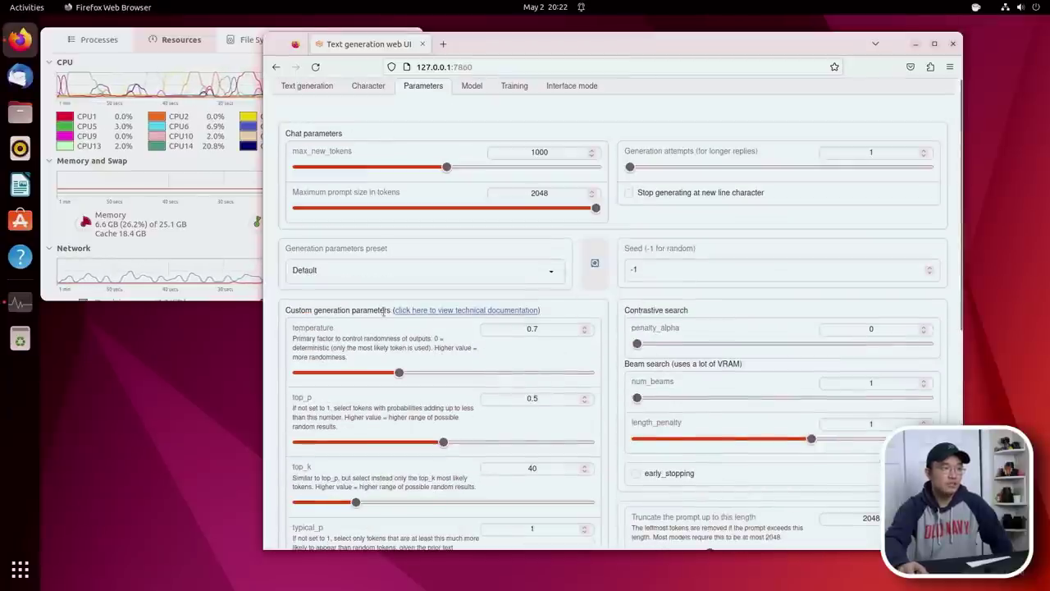
scroll(582, 349, down, 3)
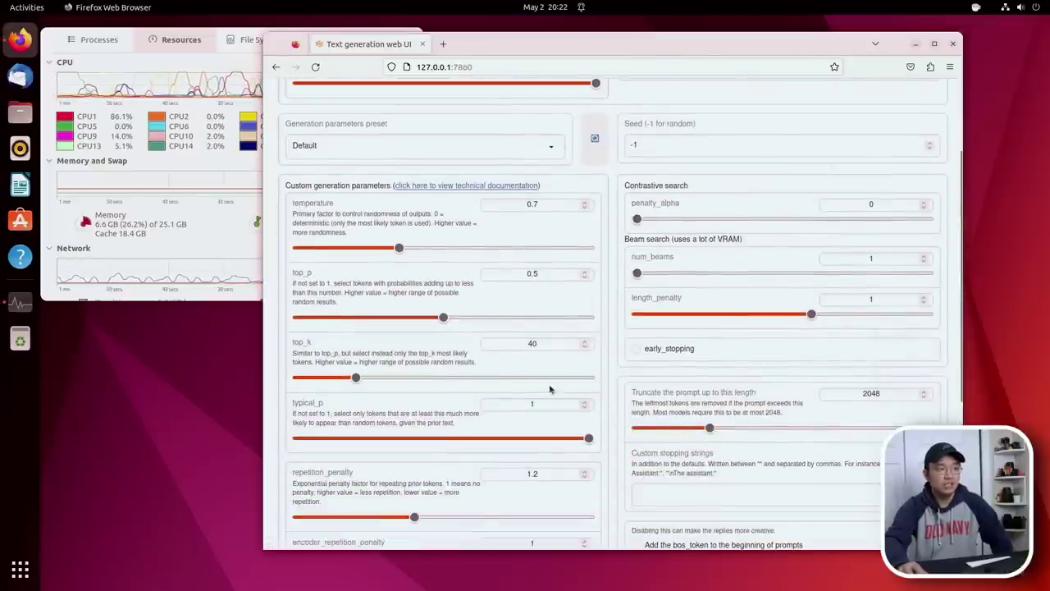
scroll(576, 391, up, 3)
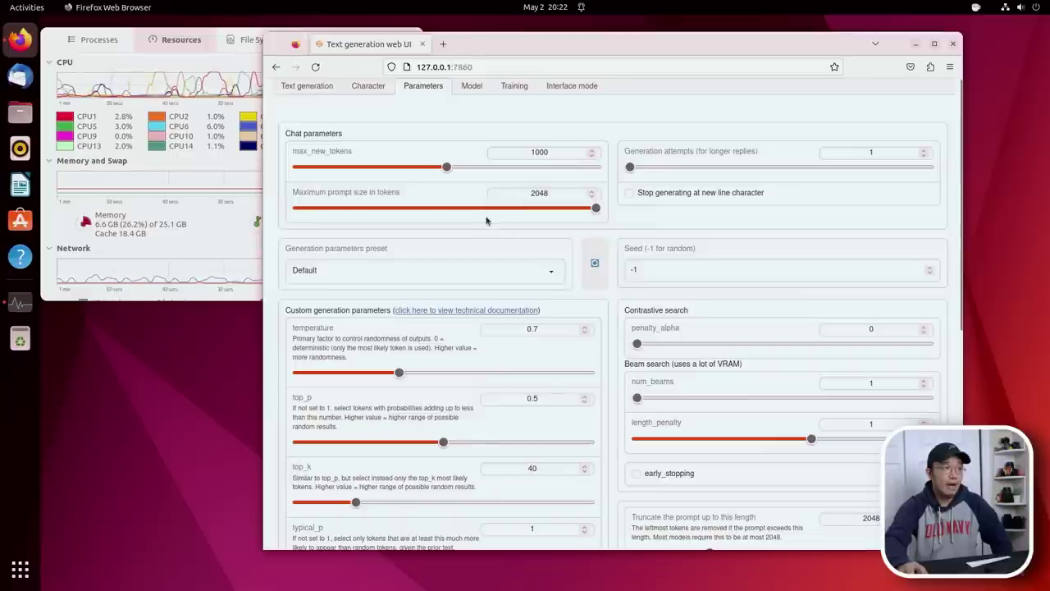
Step: Examine the model settings, including the list of installed models and the field for downloading a custom model or LoRA
click(470, 87)
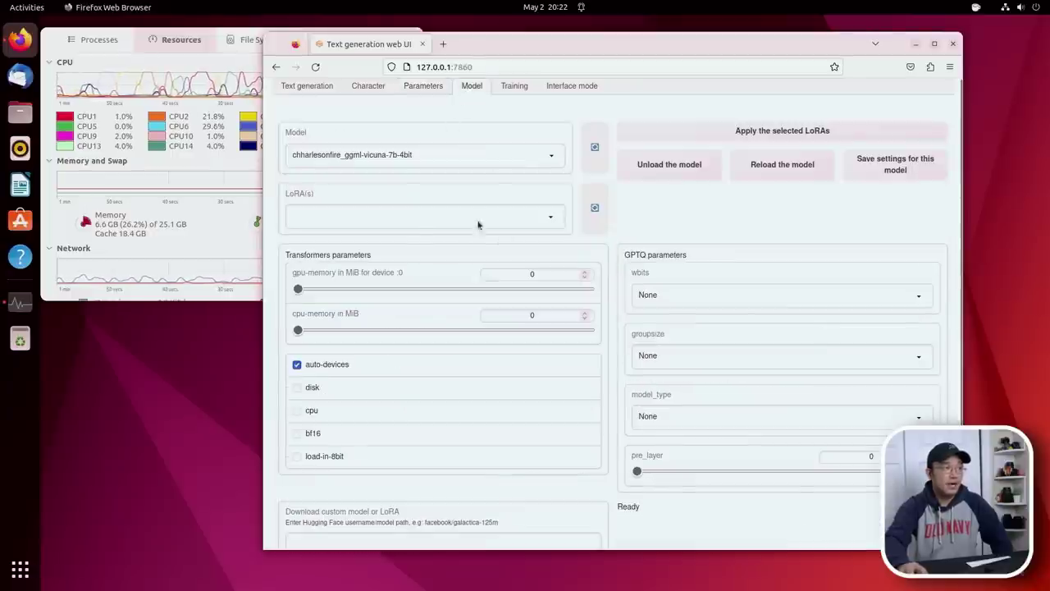
click(542, 164)
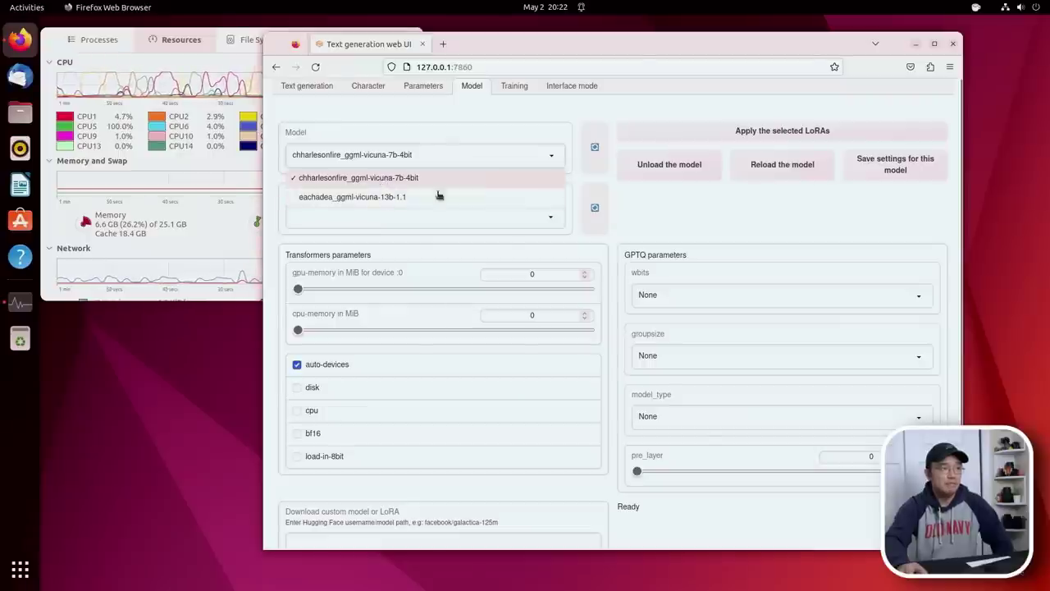
click(611, 264)
scroll(607, 274, down, 1)
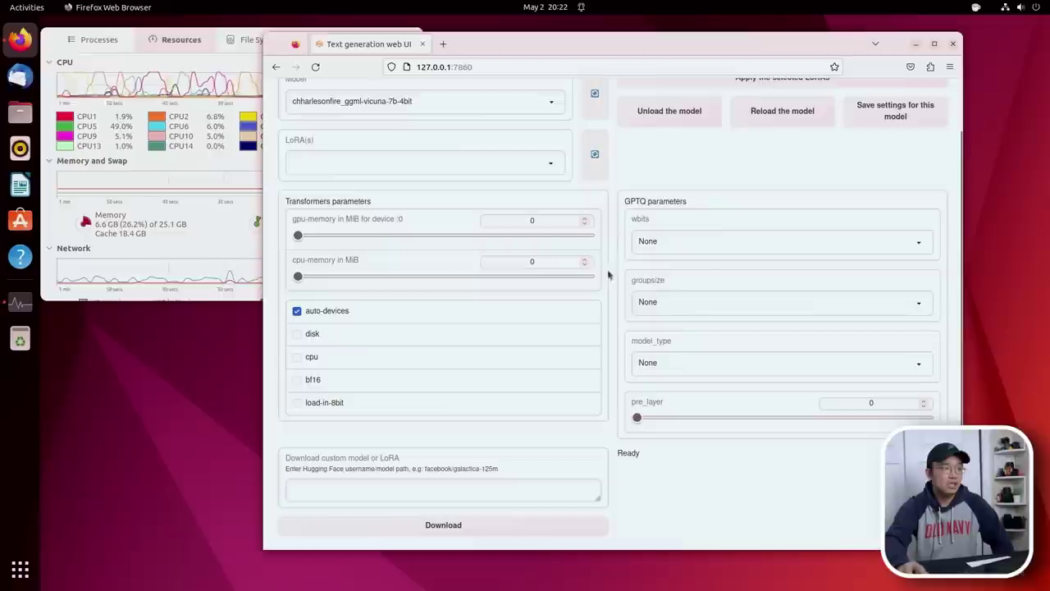
click(372, 489)
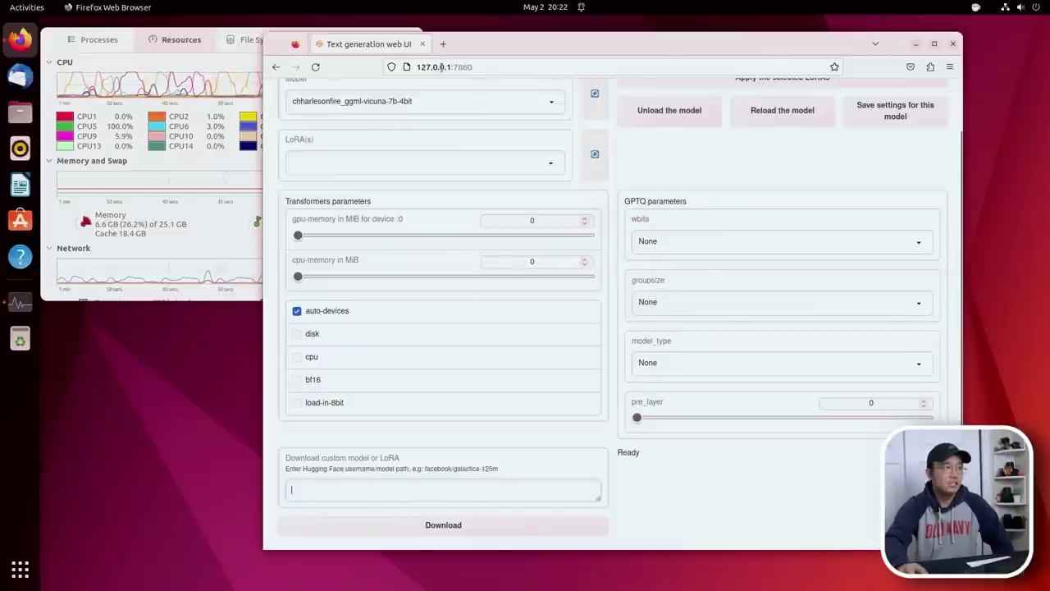
scroll(436, 256, up, 1)
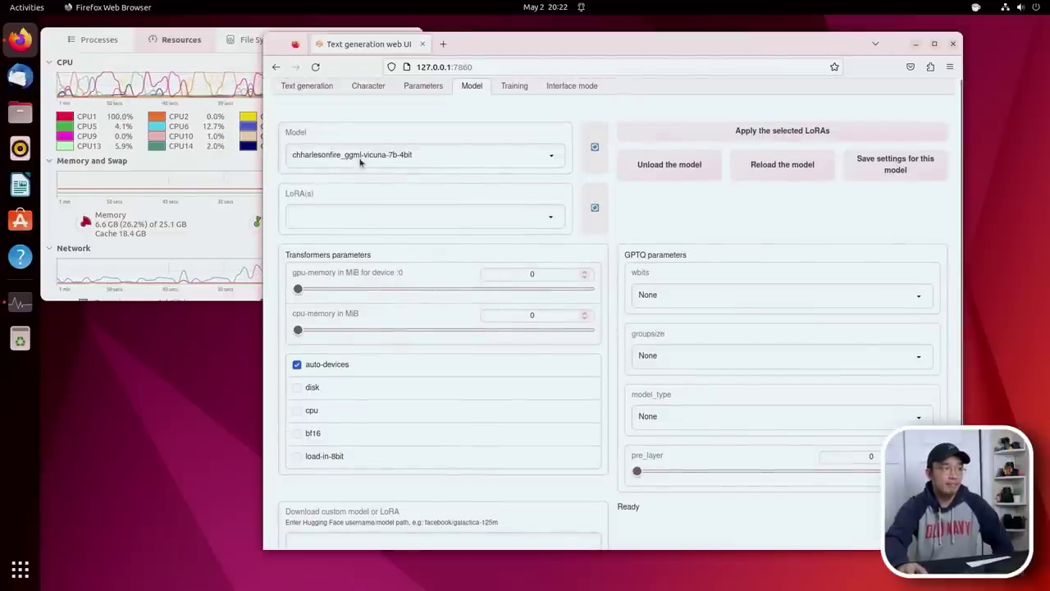
scroll(460, 493, down, 1)
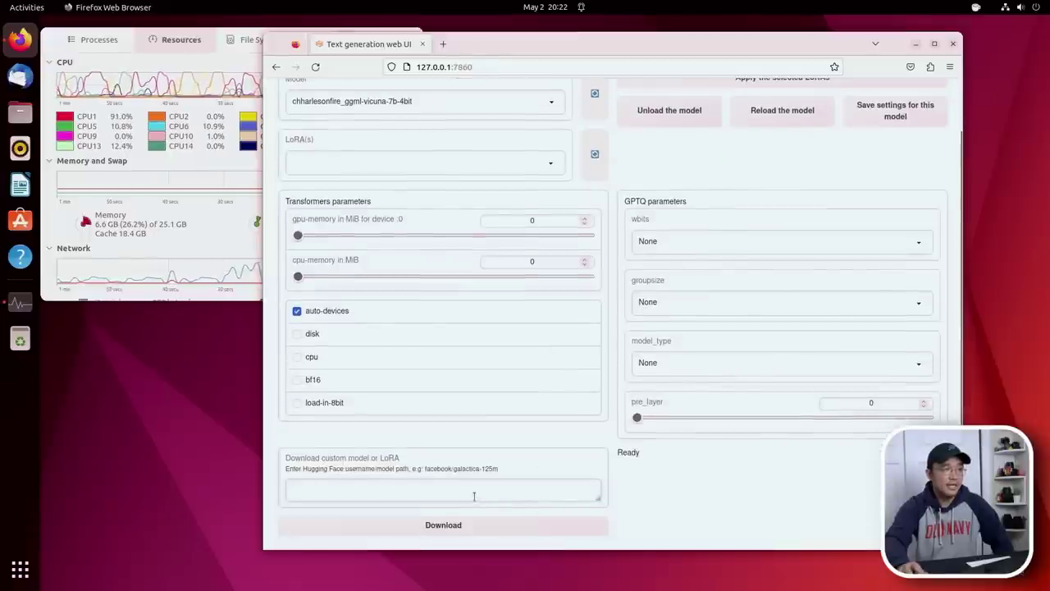
scroll(508, 231, up, 1)
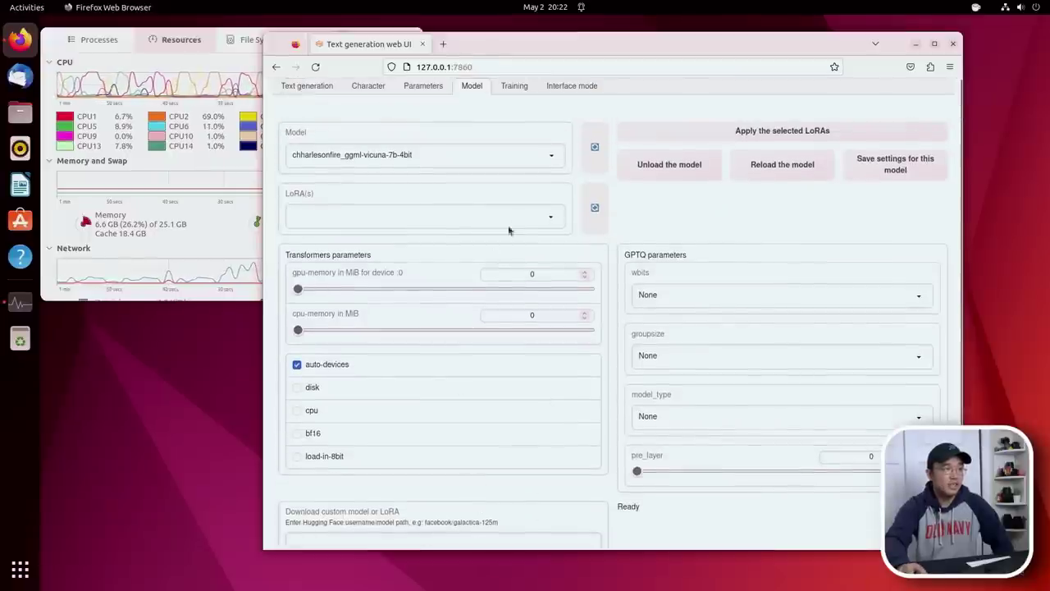
Step: Look over the LoRA training settings and the experimental interface mode page with its available modes
click(508, 87)
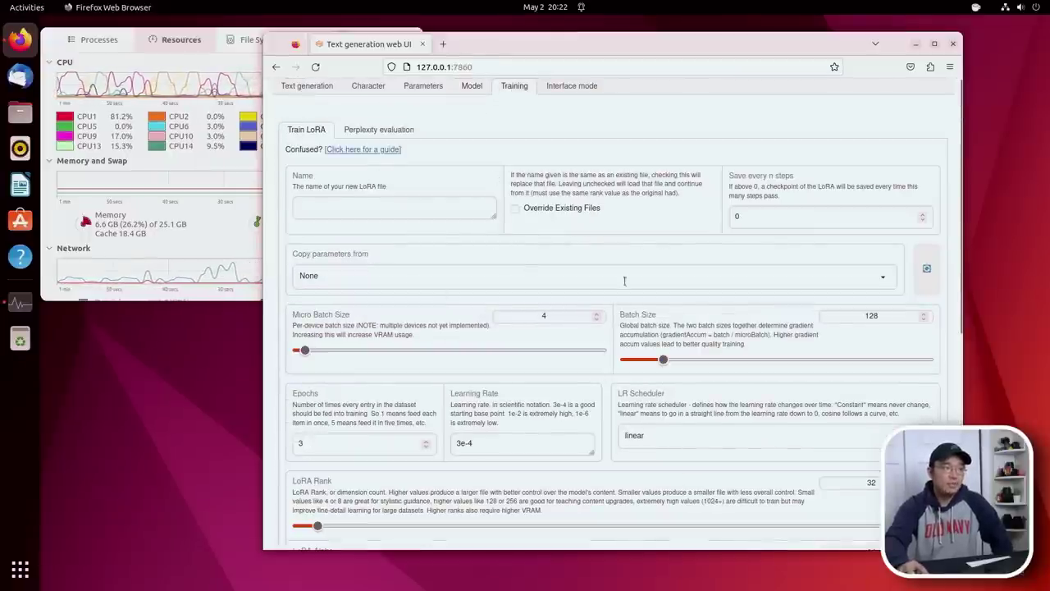
click(565, 86)
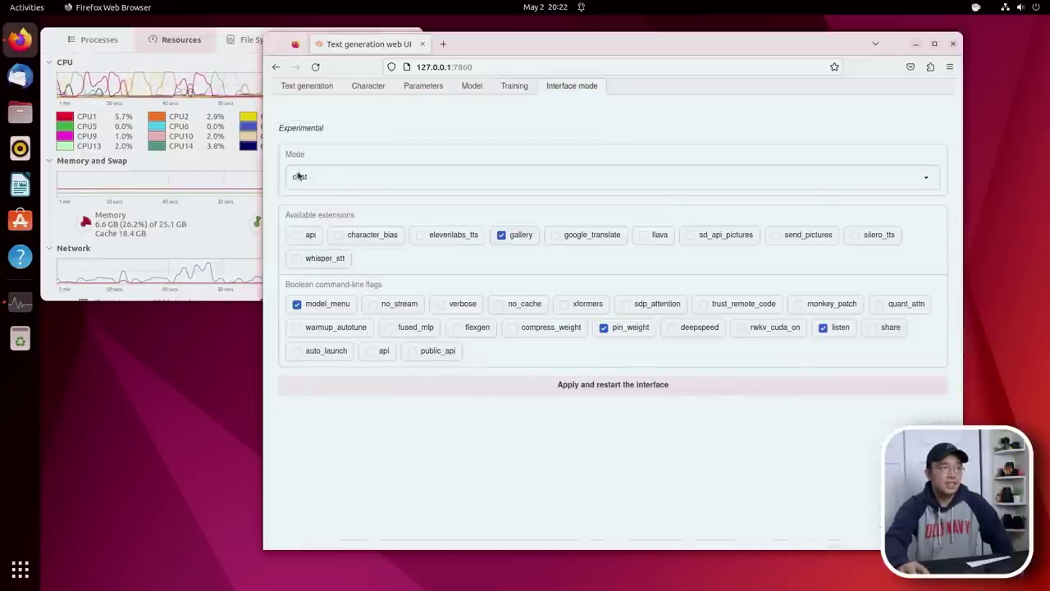
click(349, 176)
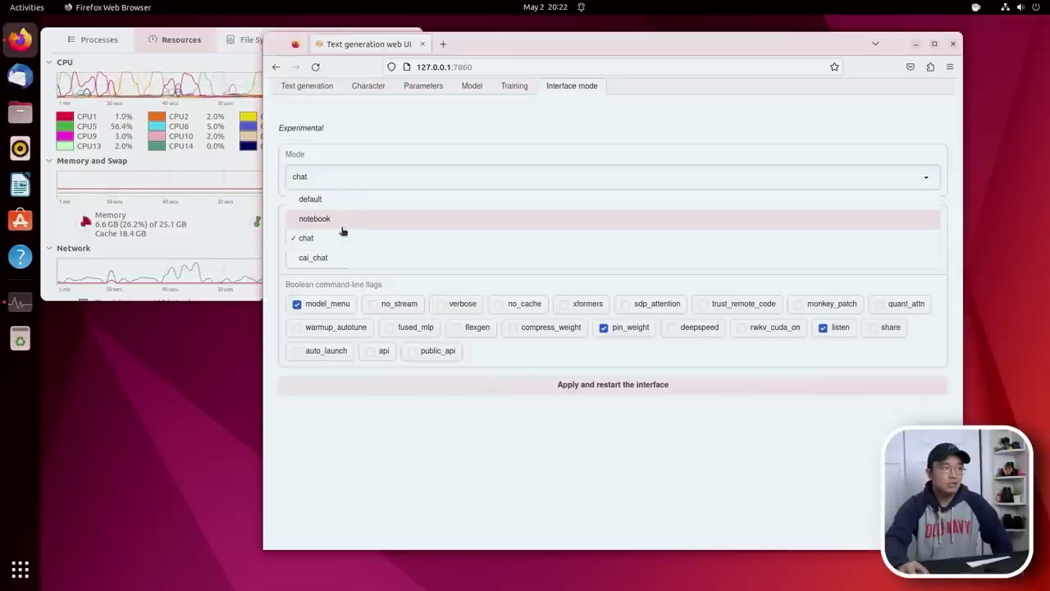
drag(382, 134, 317, 148)
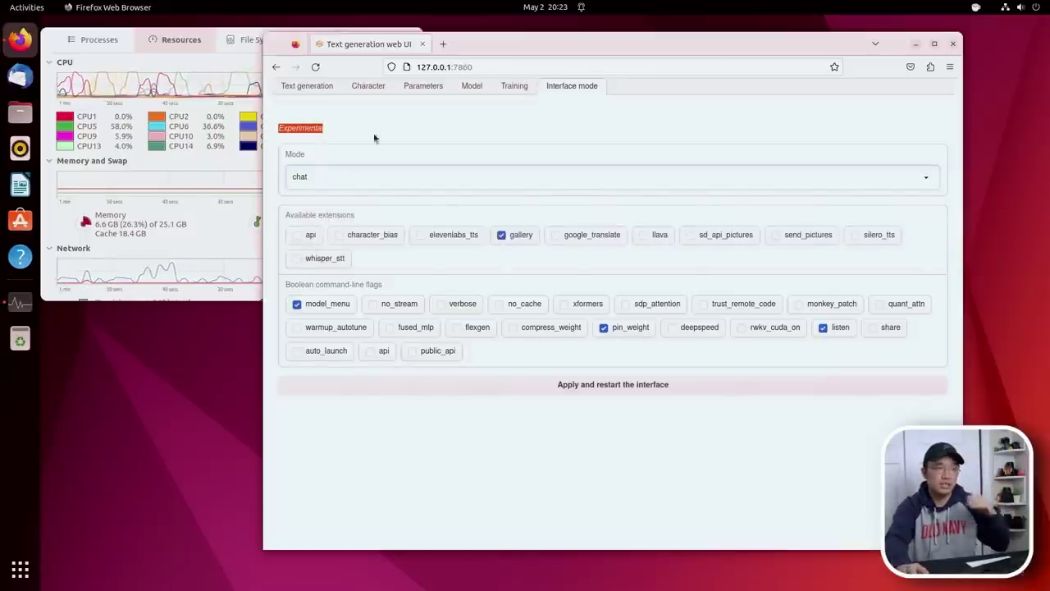
Step: Open the oobabooga text-generation-webui repository on GitHub and read its README through the feature list down to the one-click installers
click(301, 86)
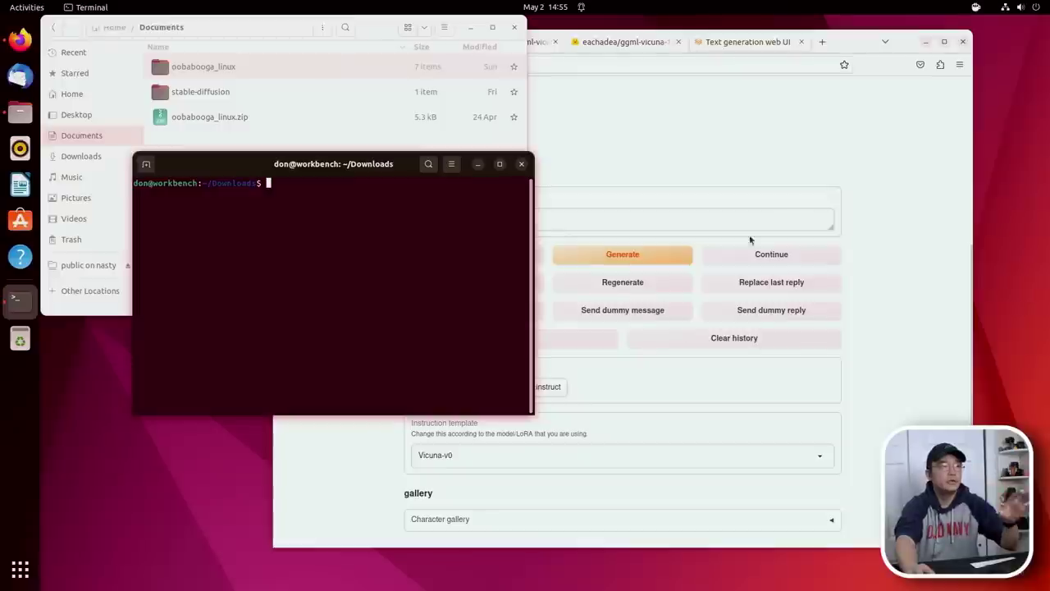
click(734, 180)
click(377, 41)
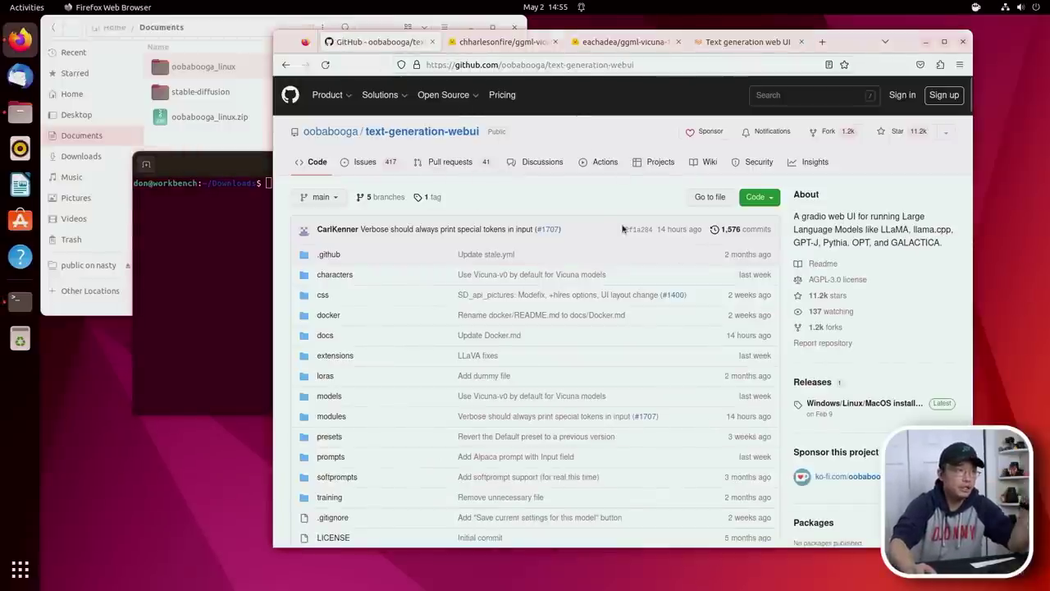
scroll(663, 320, down, 10)
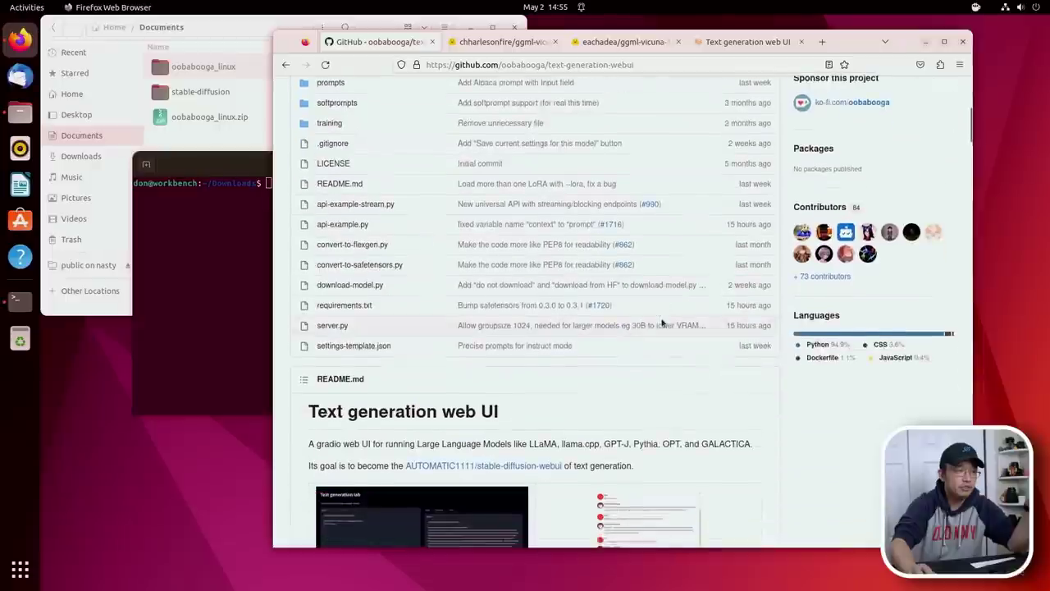
scroll(663, 322, down, 3)
scroll(624, 332, up, 3)
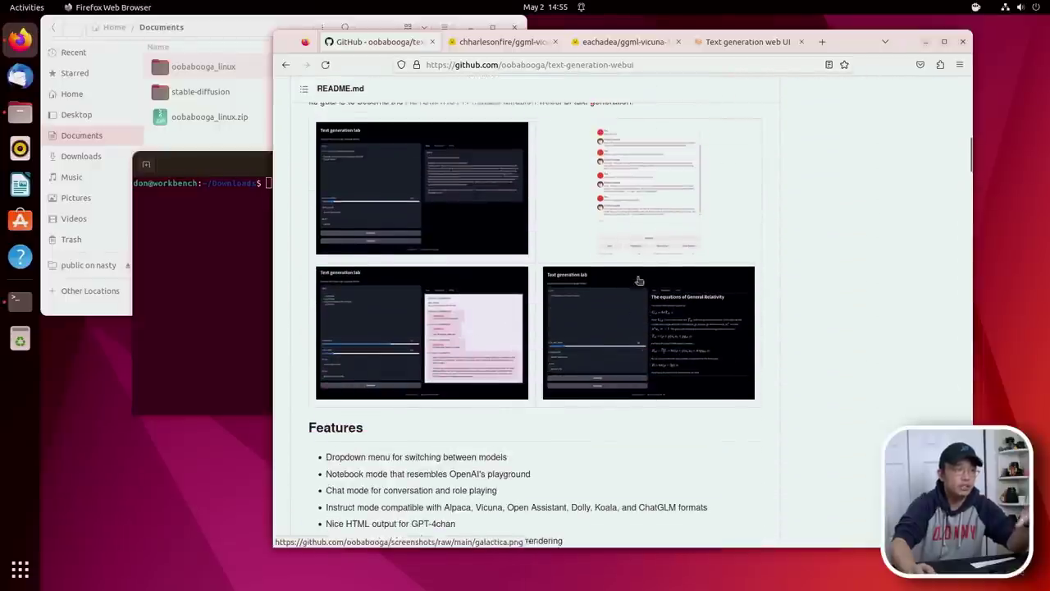
scroll(553, 328, down, 5)
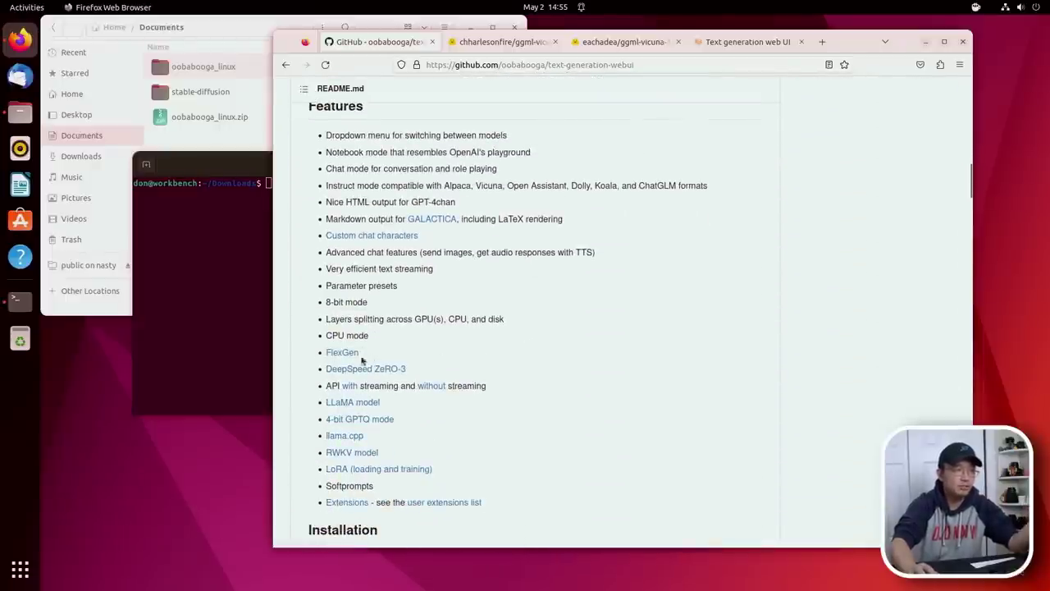
scroll(361, 359, down, 8)
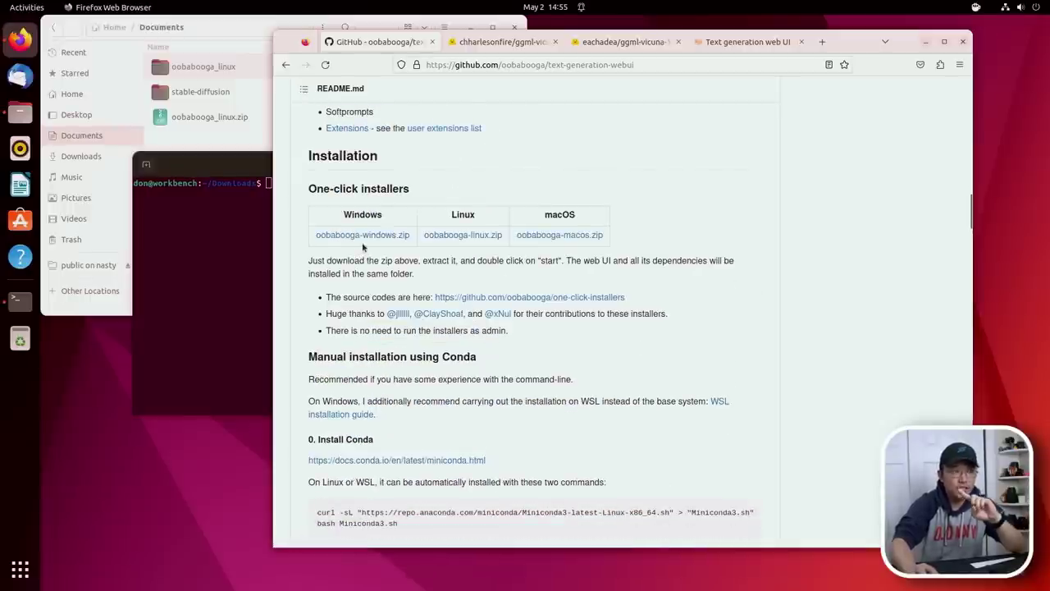
Step: Copy the link to the Linux one-click installer and download oobabooga_linux.zip to the Downloads folder
right_click(458, 236)
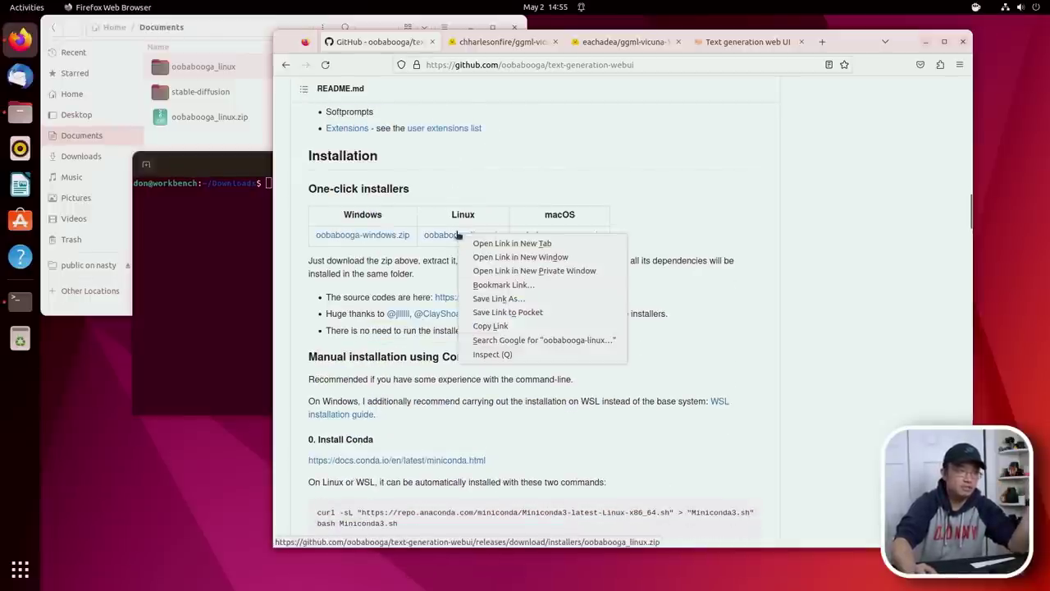
click(489, 327)
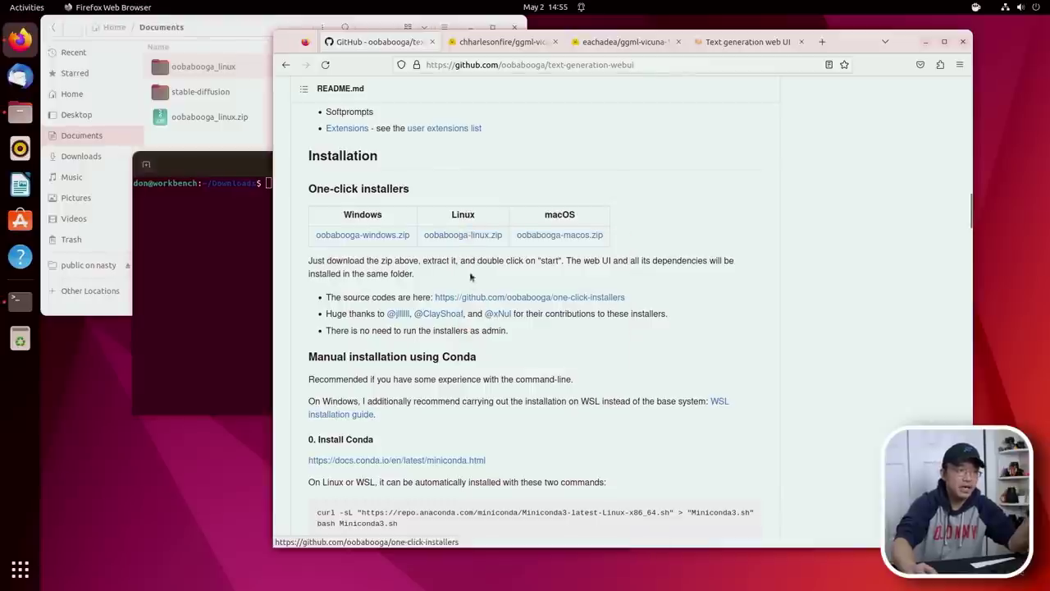
click(168, 279)
click(644, 194)
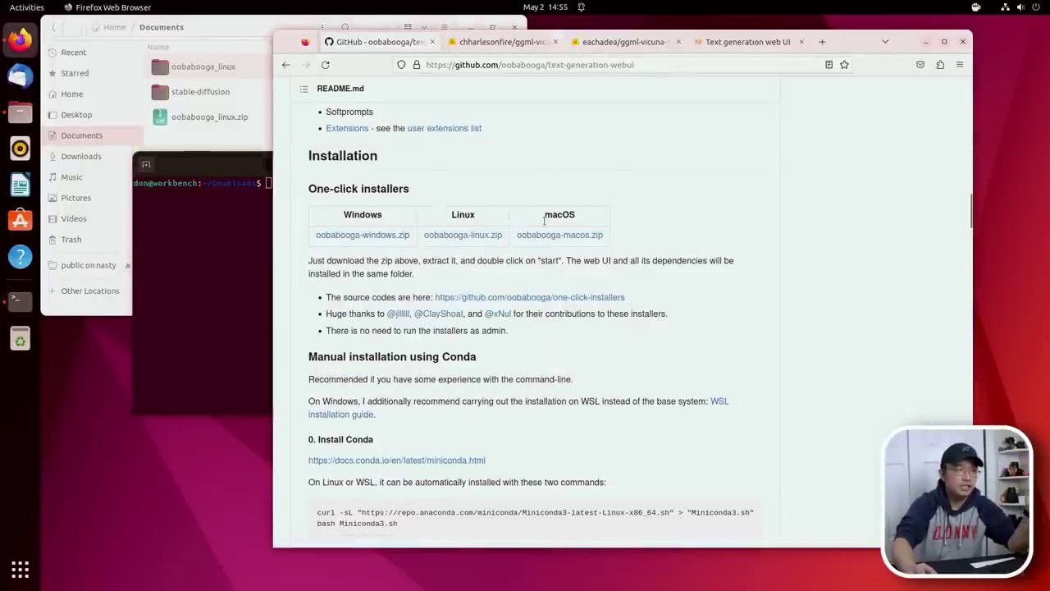
Step: Switch to the terminal, list the Downloads folder and unzip oobabooga_linux.zip there
key(alt+Tab)
text(ls)
key(Return)
text(unzip )
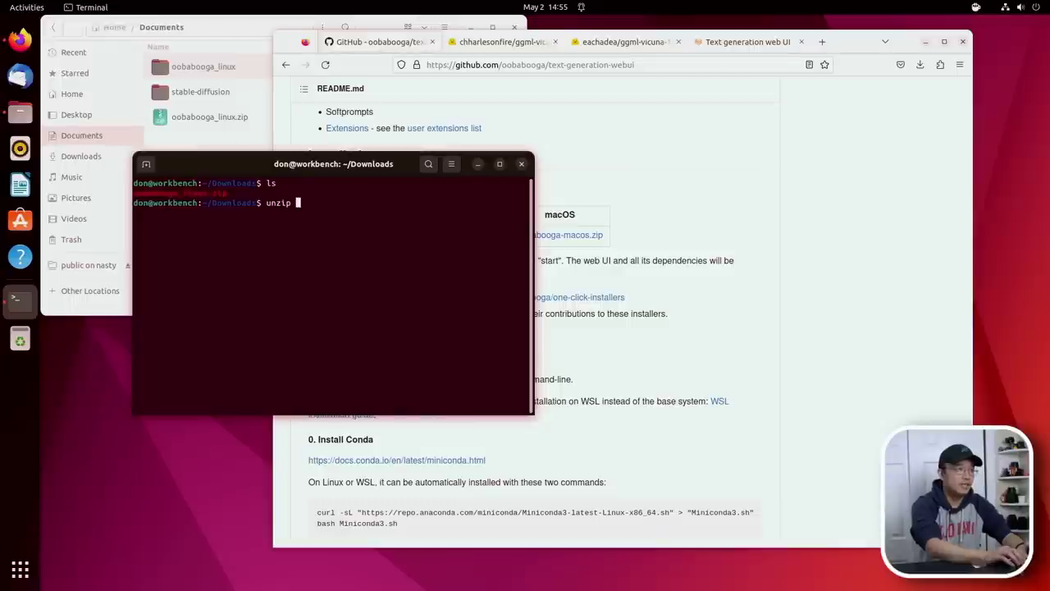
text(o)
key(Tab)
key(Return)
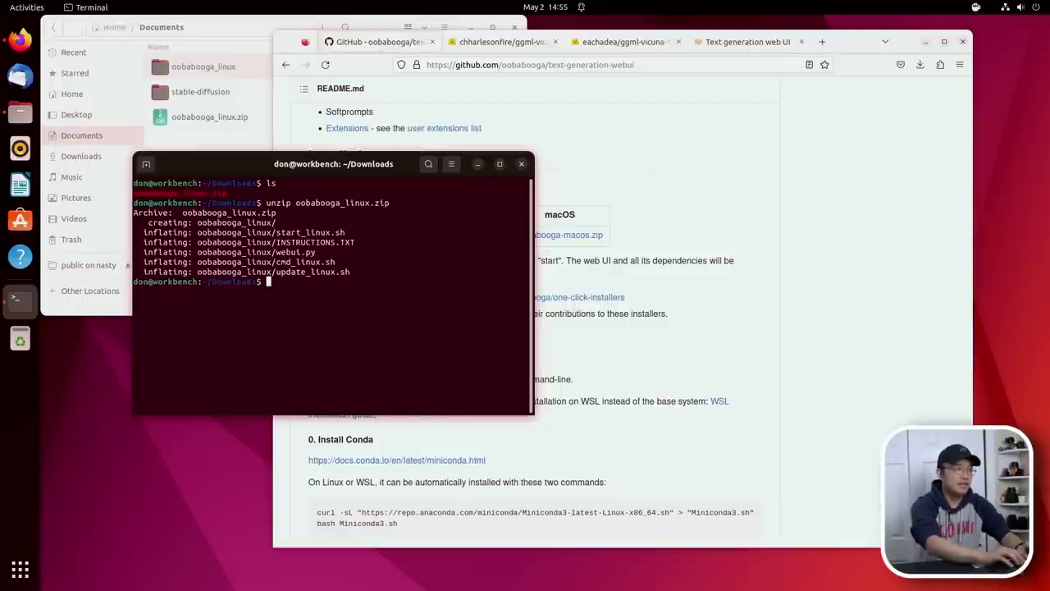
Step: Change into the extracted oobabooga_linux directory and list its files
text(ls)
key(Return)
text(cd o)
key(Tab)
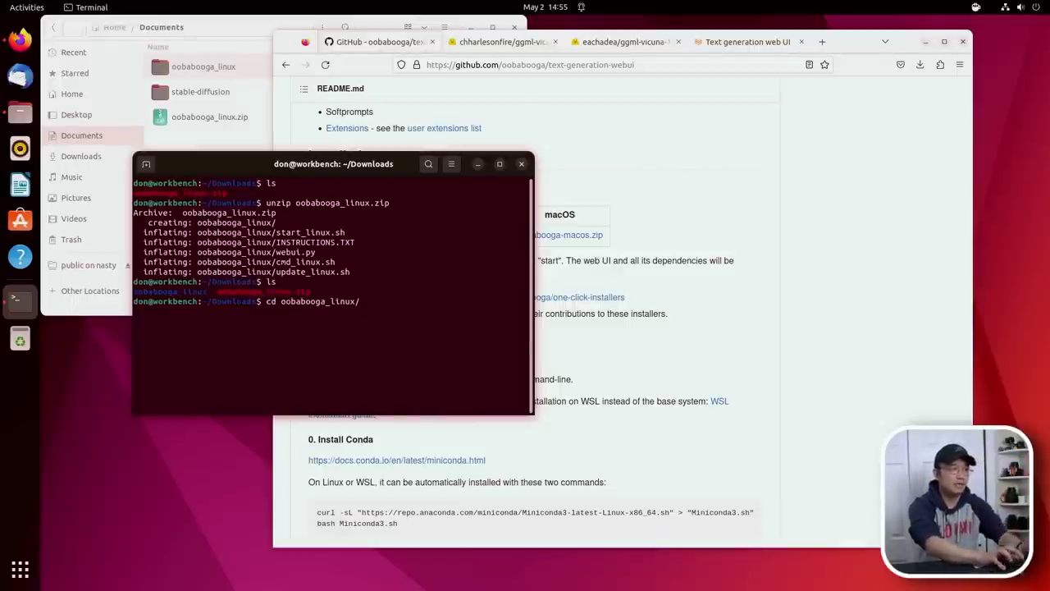
key(Return)
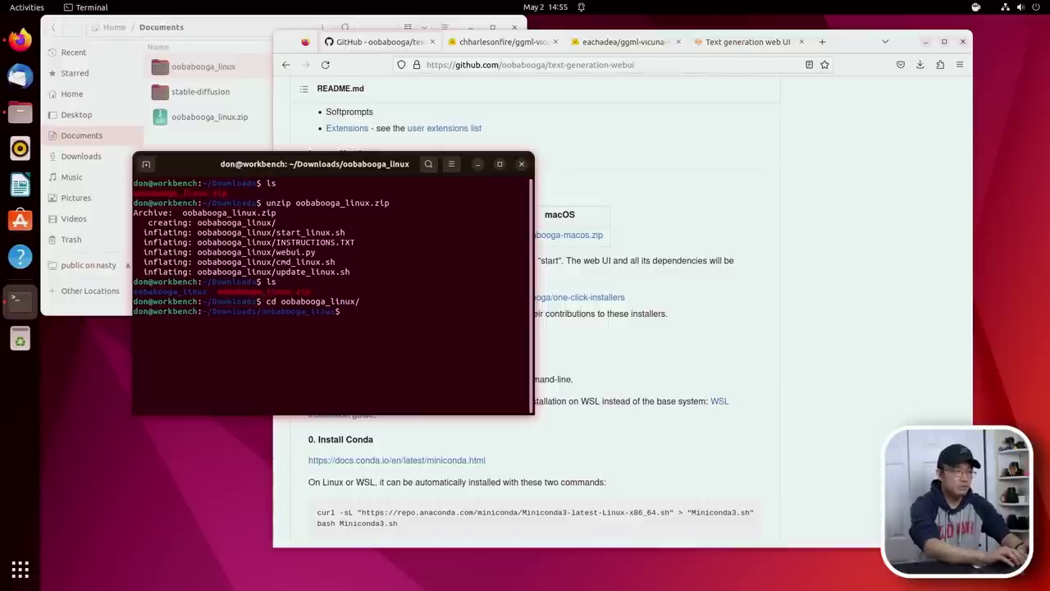
text(ls)
key(Return)
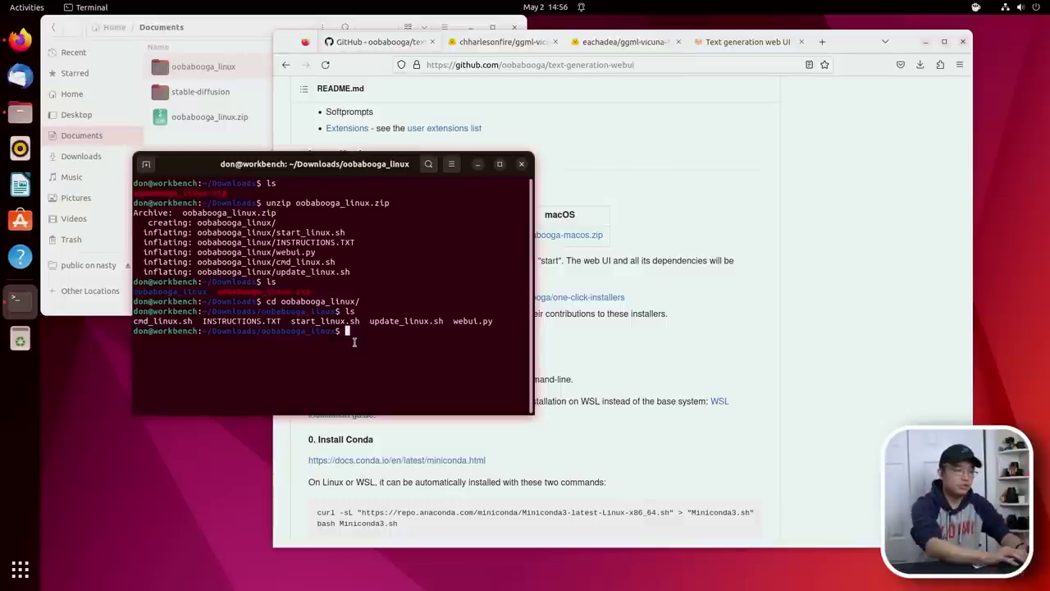
Step: Make start_linux.sh executable with chmod +x and list the directory again to check it
text(chmod +x )
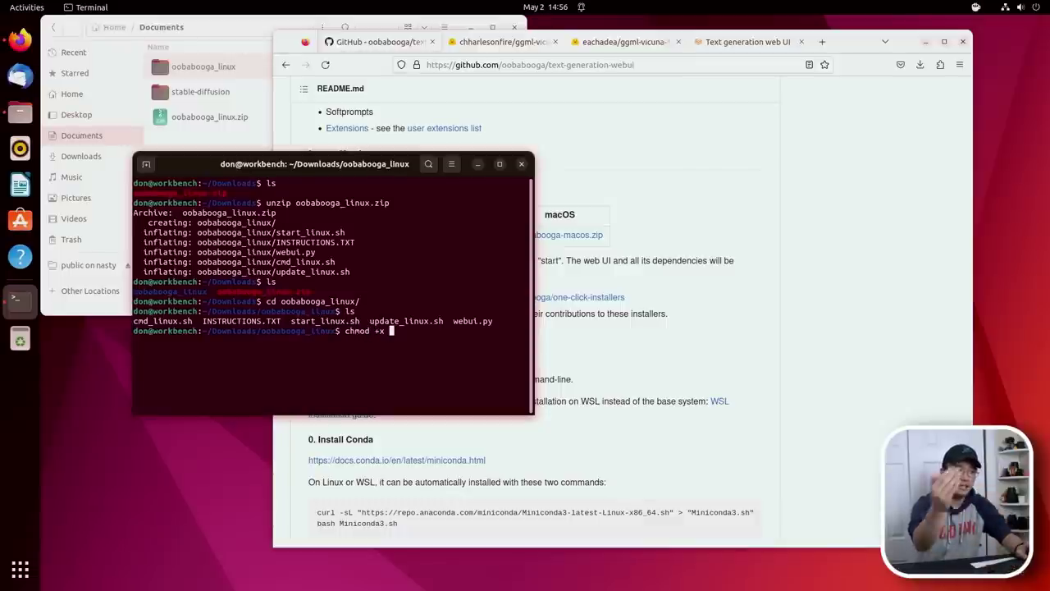
text(st)
key(Tab)
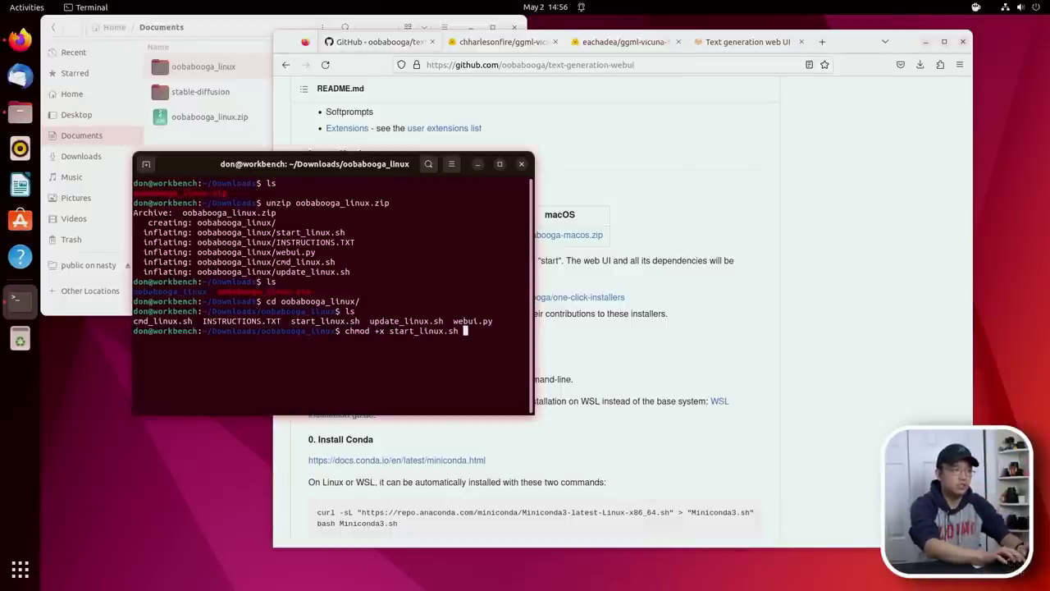
key(Return)
text(ls)
key(Return)
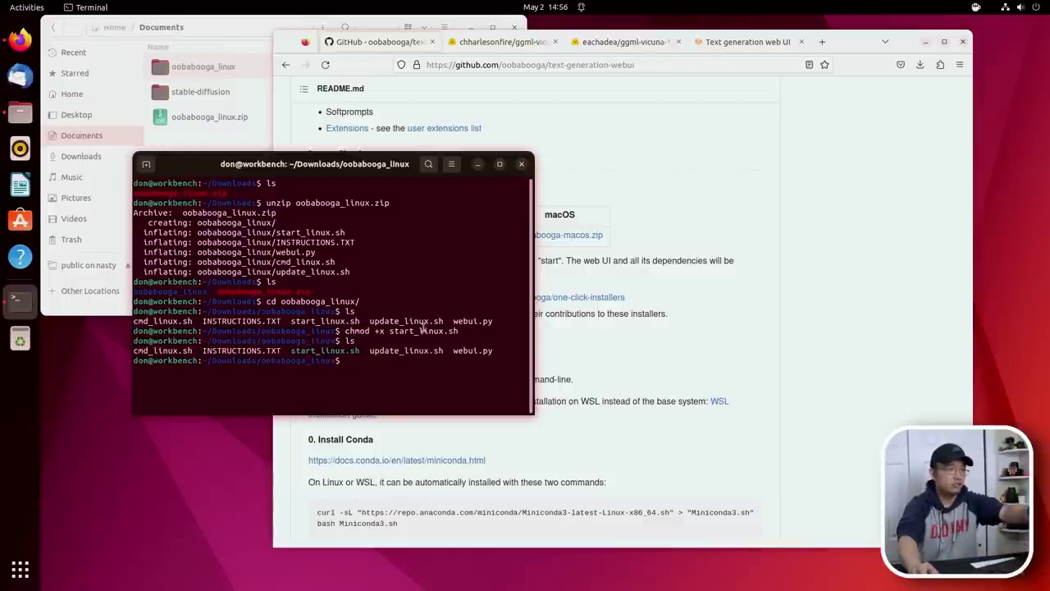
Step: Run the ./start_linux.sh script to begin installing the web UI
text(./)
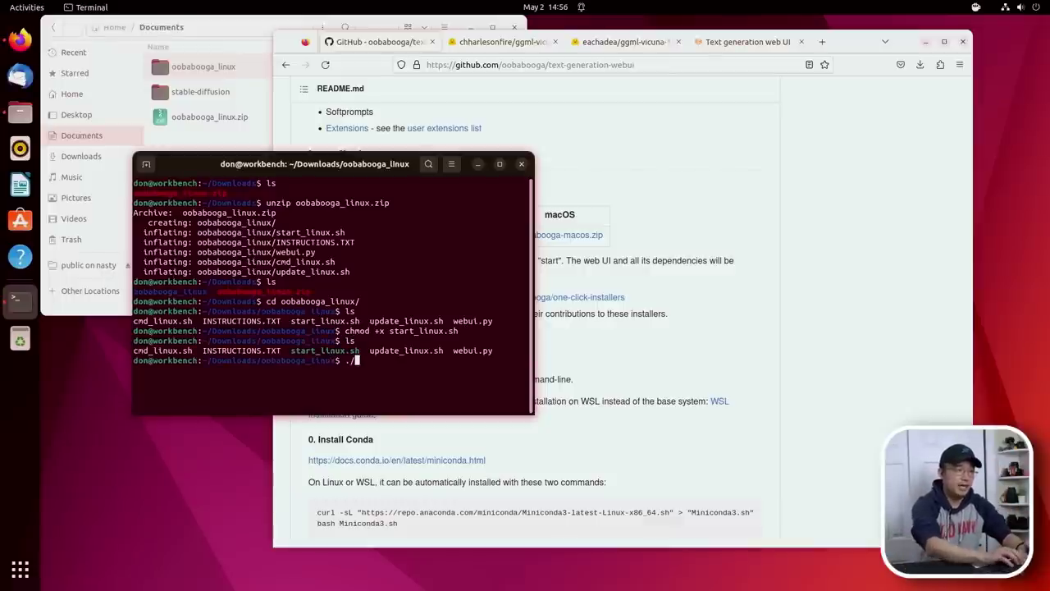
text(st)
key(Tab)
key(Return)
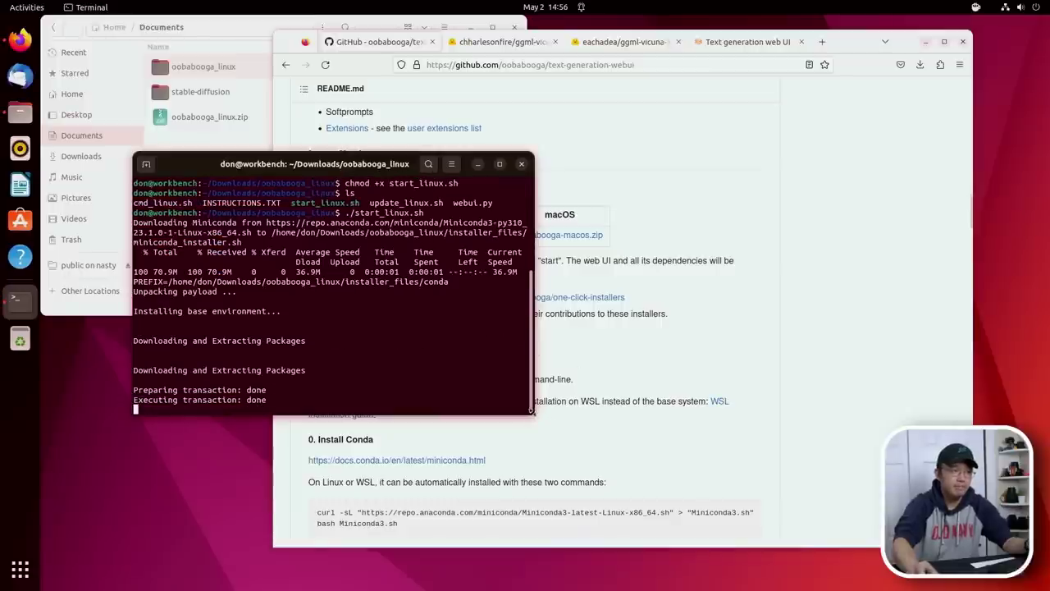
Step: Enlarge the terminal window and answer the installer's GPU question with D, None, to run in CPU mode
drag(534, 415, 694, 470)
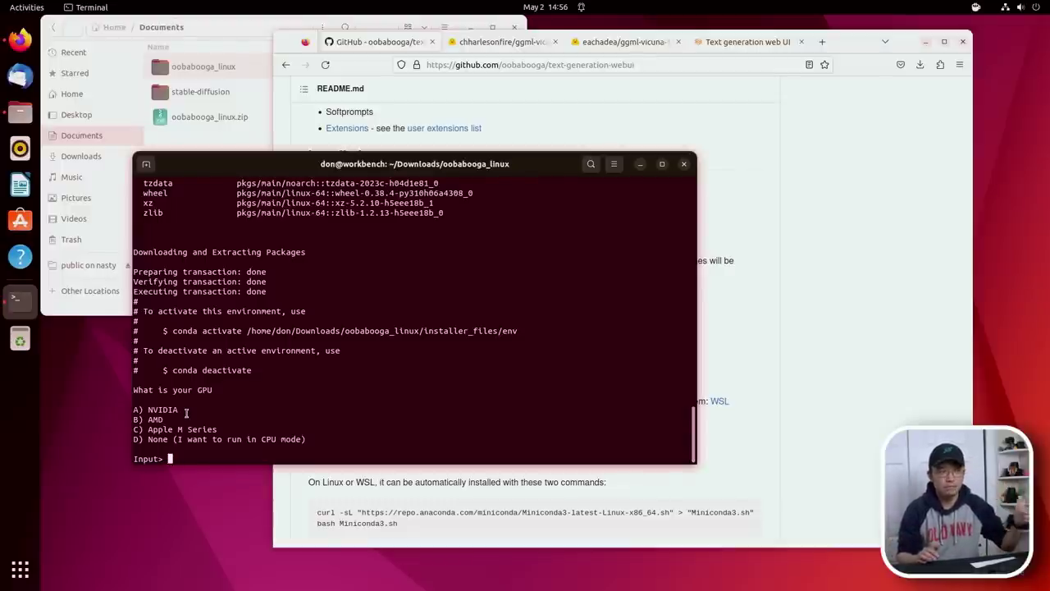
text(d)
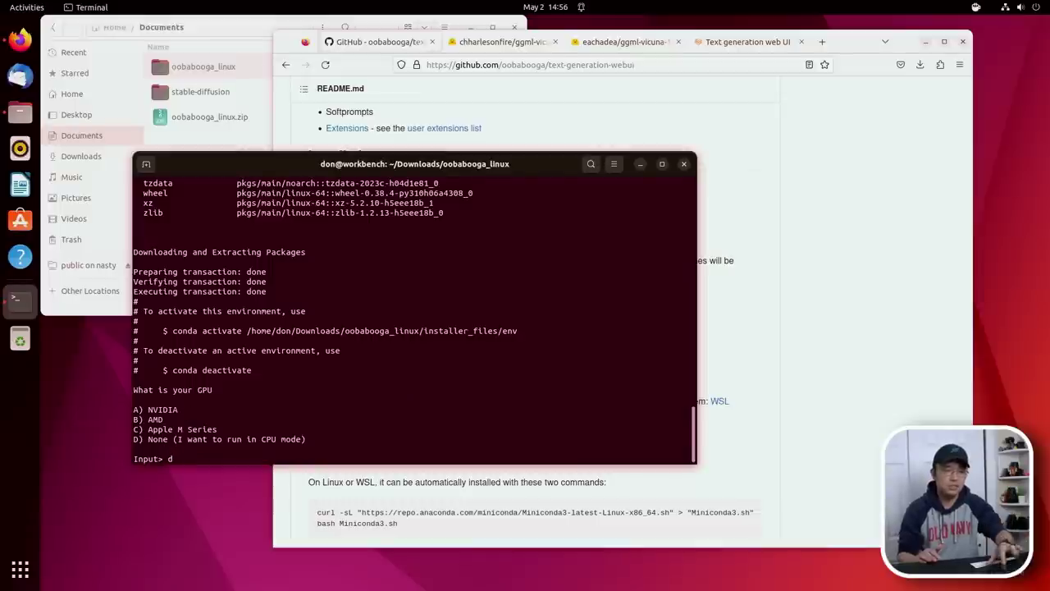
key(Return)
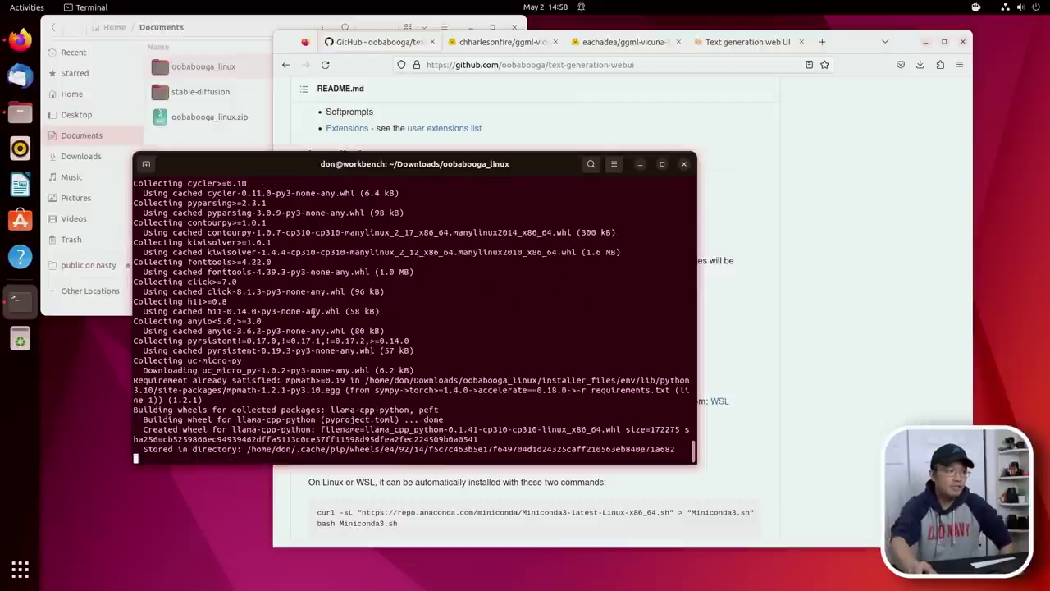
Step: Switch to Firefox, copy the ggml-vicuna-7b-4bit repository path from its Hugging Face address, and show the model's file list
click(744, 281)
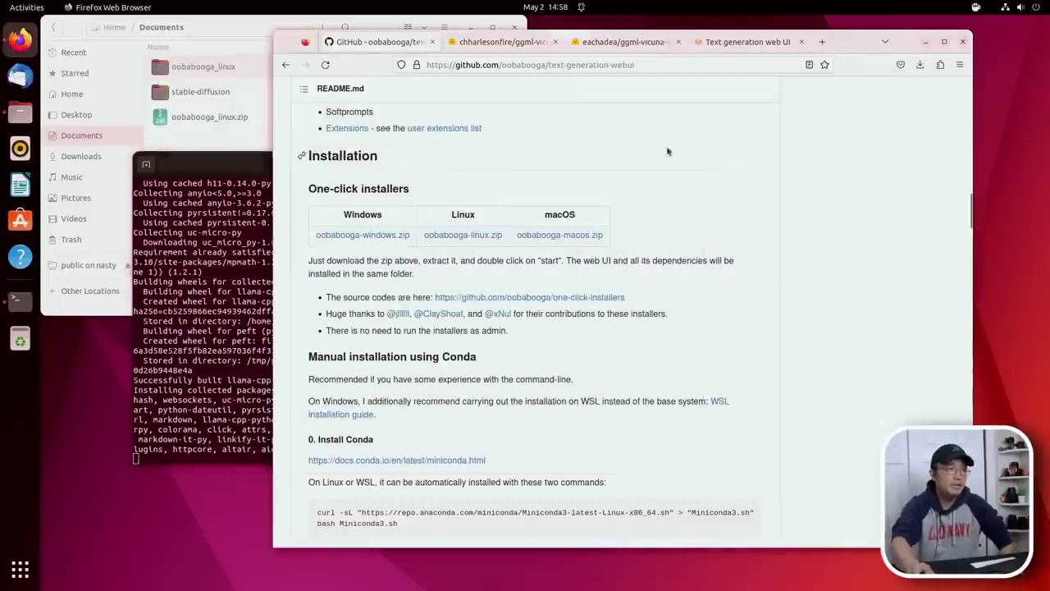
click(502, 42)
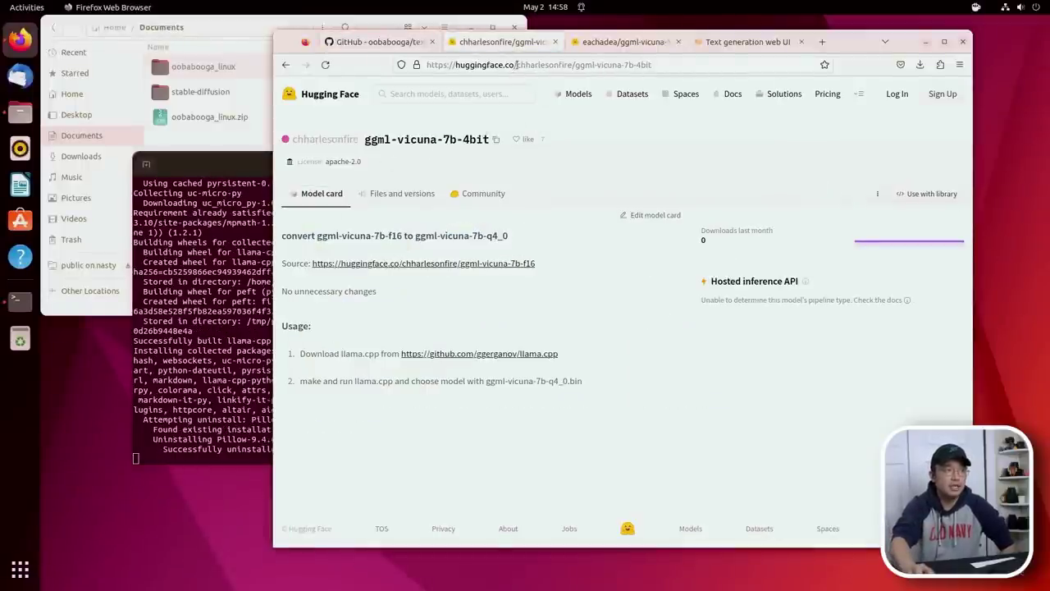
drag(516, 65, 651, 64)
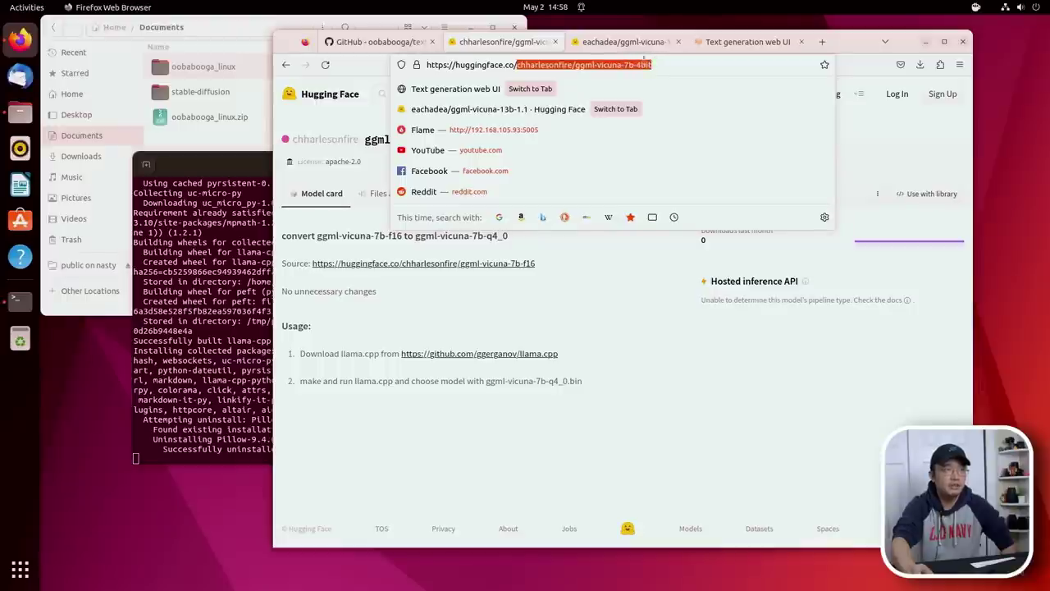
right_click(621, 64)
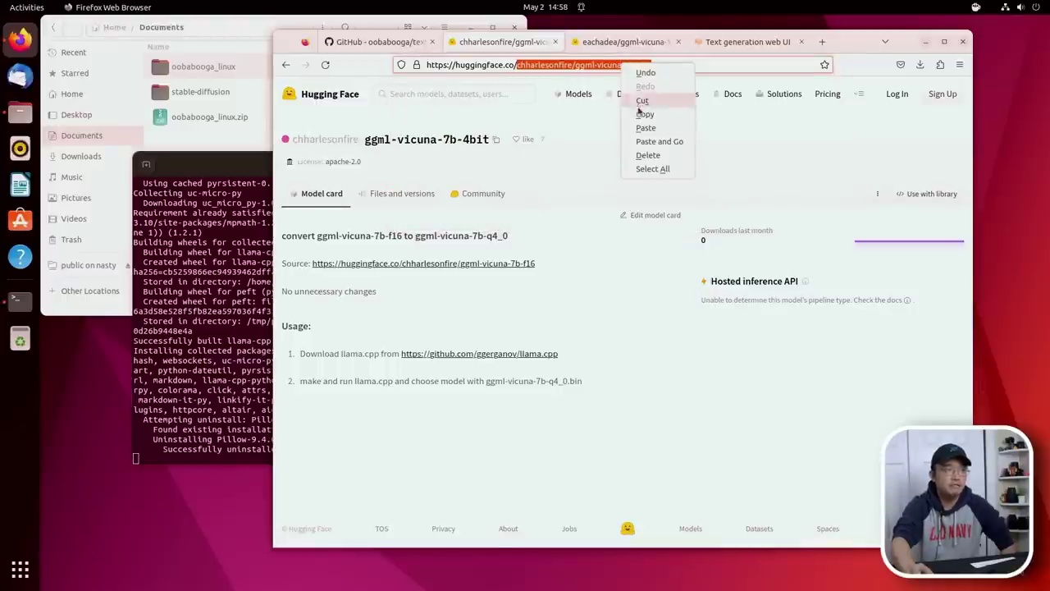
click(640, 109)
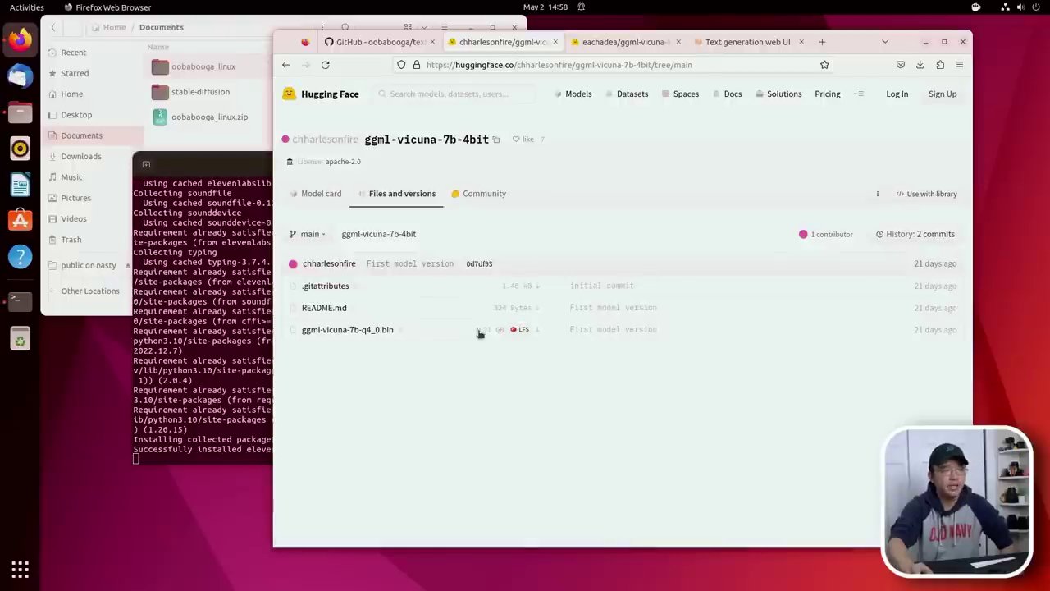
Step: Examine the files and versions of the ggml-vicuna-13b-1.1 model and check the installer's progress in the terminal
click(595, 47)
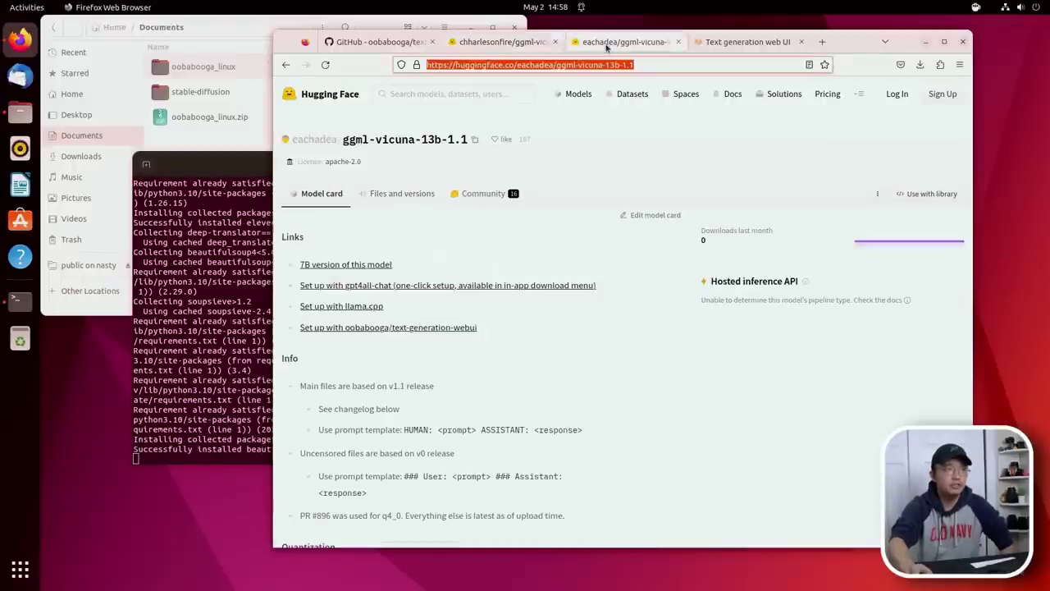
click(390, 195)
scroll(402, 345, down, 1)
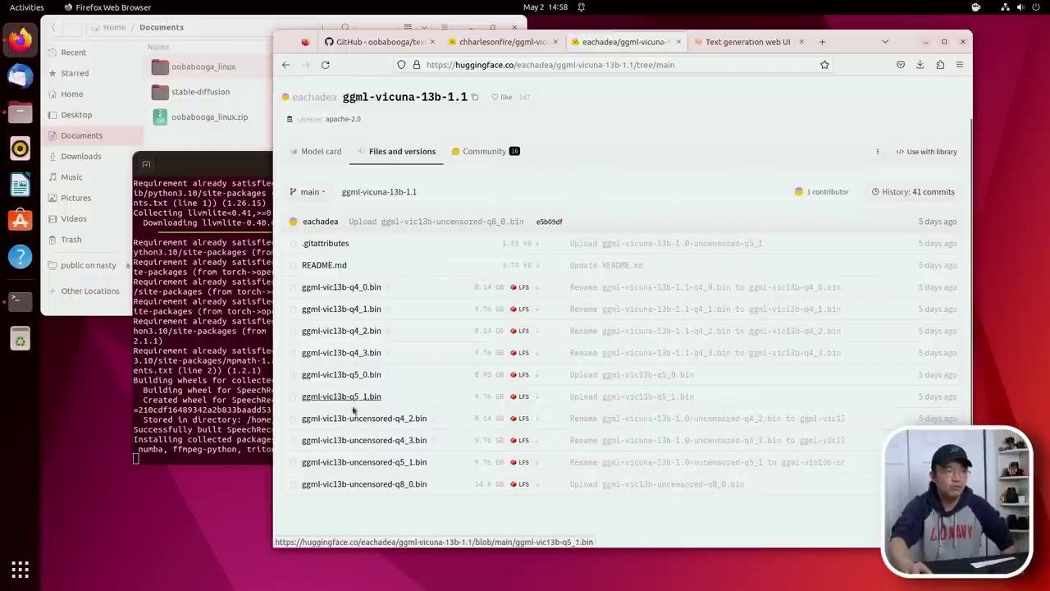
click(199, 169)
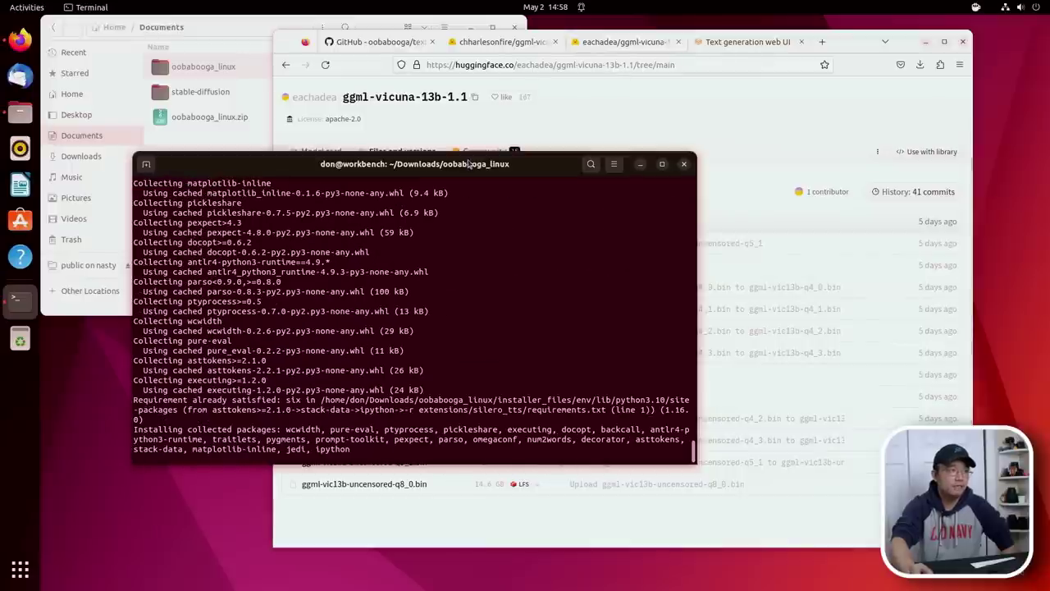
click(796, 326)
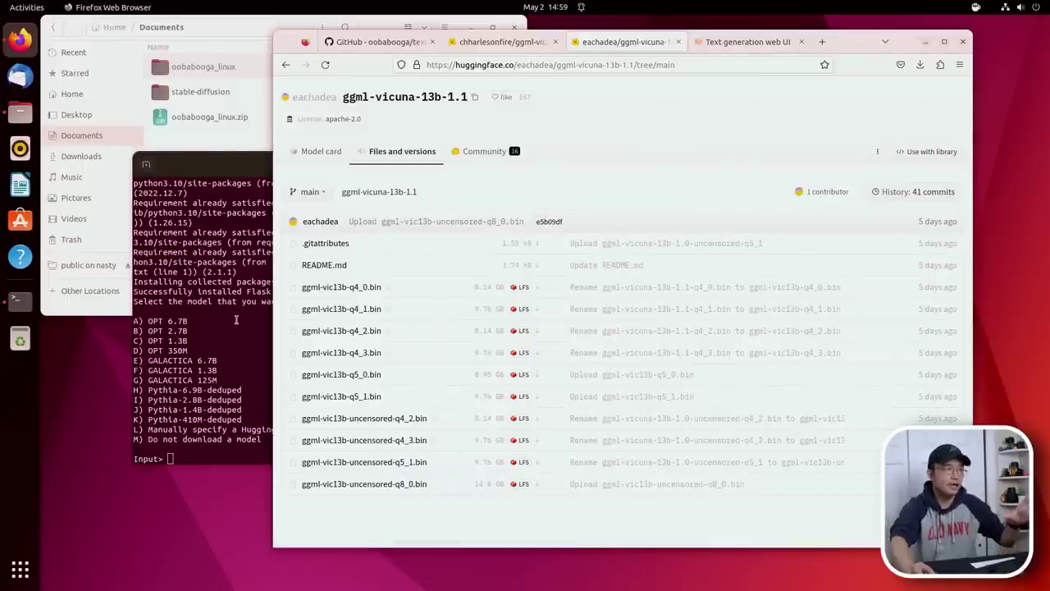
Step: Bring the terminal forward, move it higher, and look over the installer's list of models offered for download
click(197, 164)
drag(316, 168, 335, 136)
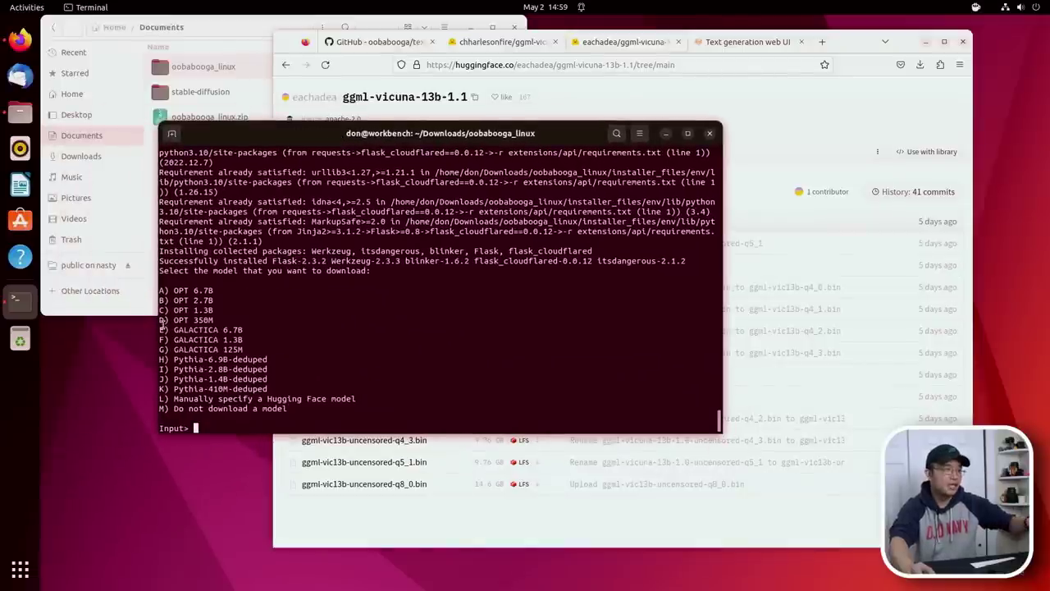
drag(164, 290, 271, 373)
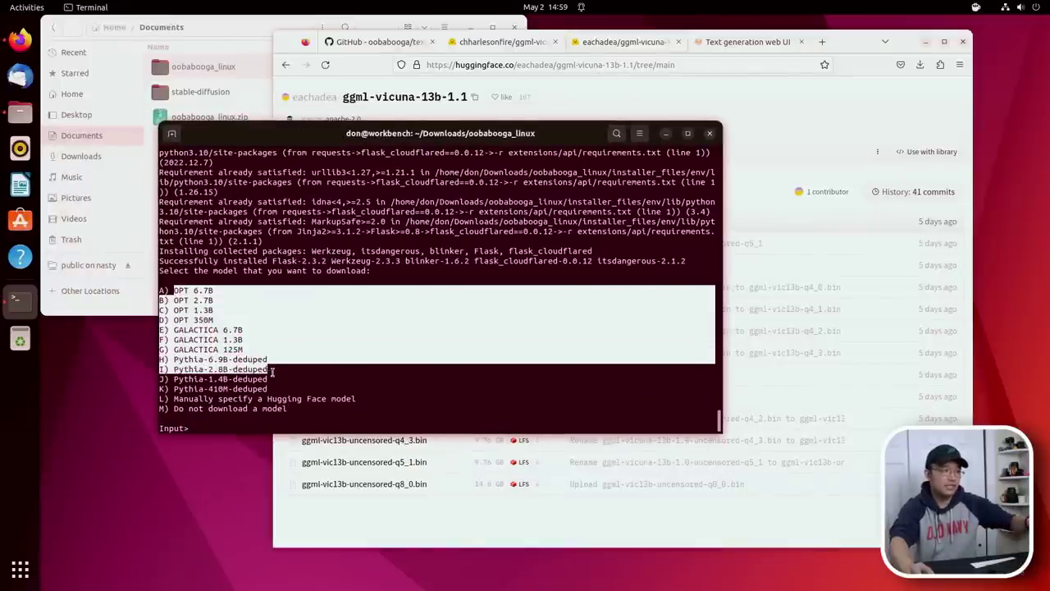
click(200, 302)
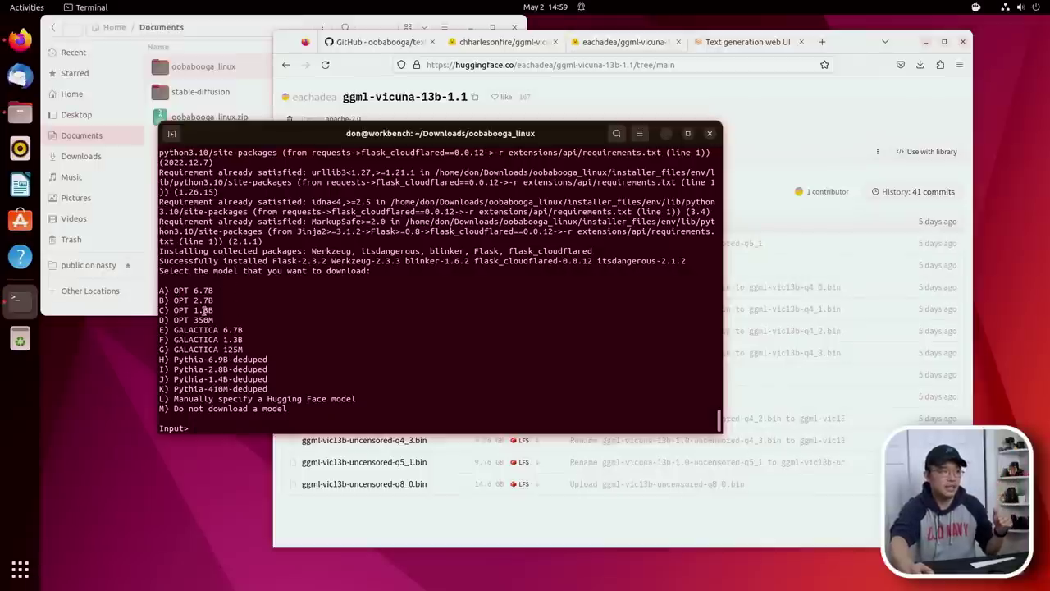
drag(217, 313, 228, 342)
click(228, 338)
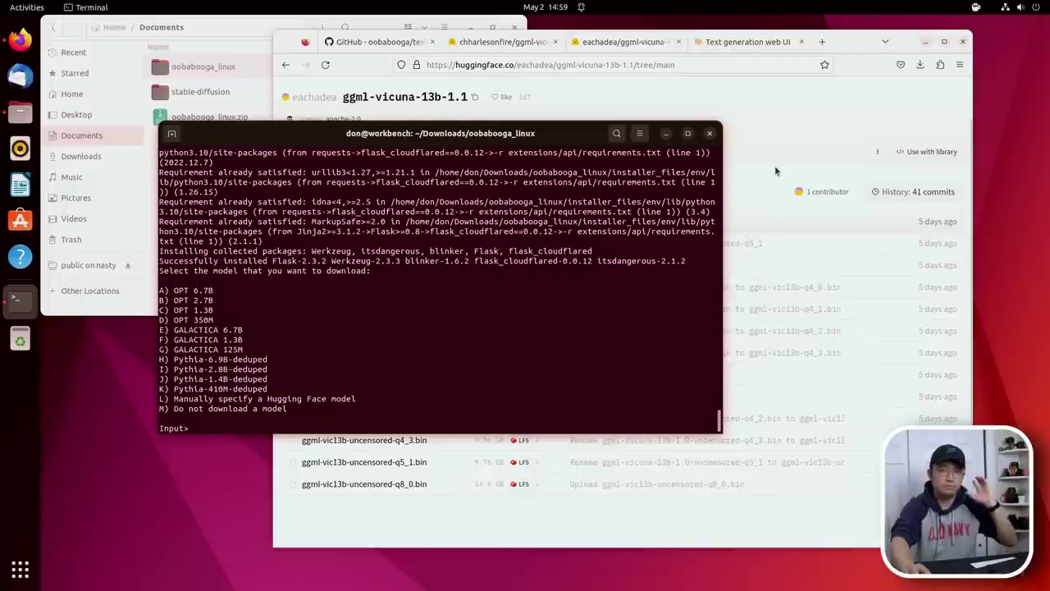
Step: Answer the installer's model question with L to manually specify a Hugging Face model
double_click(275, 407)
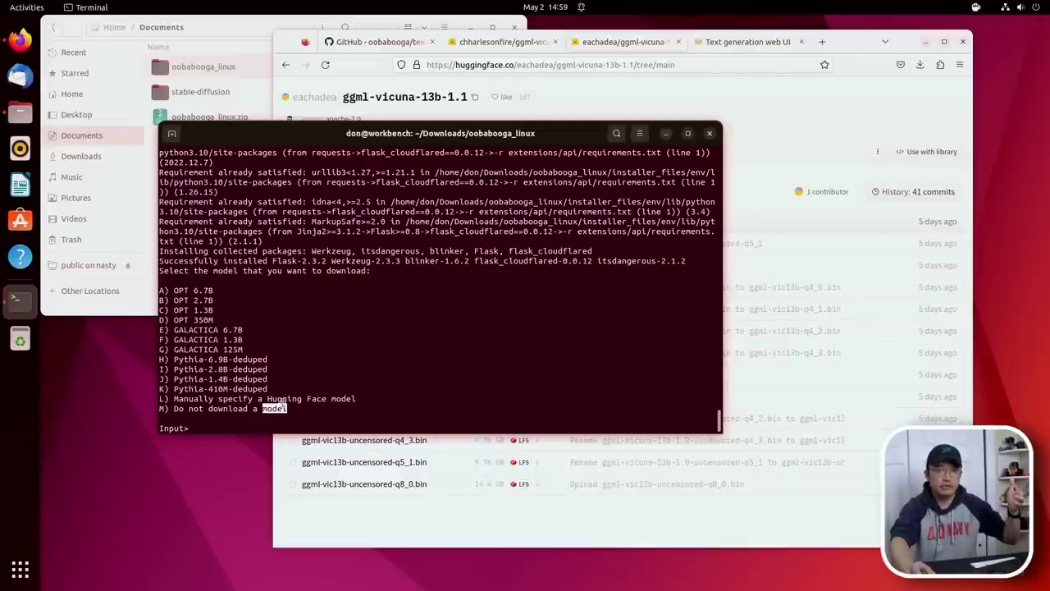
click(319, 423)
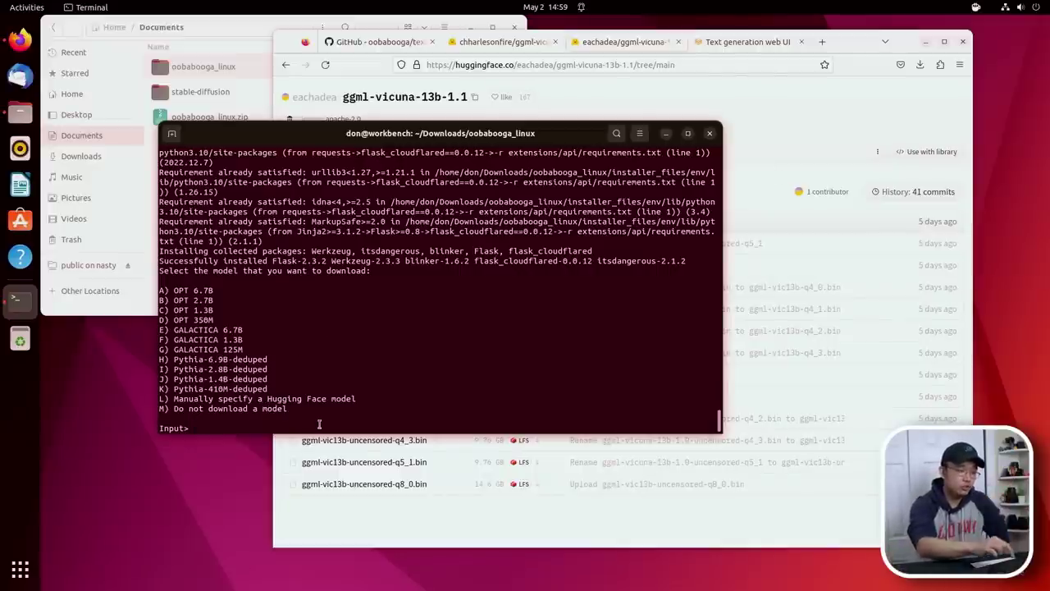
text(l)
key(Return)
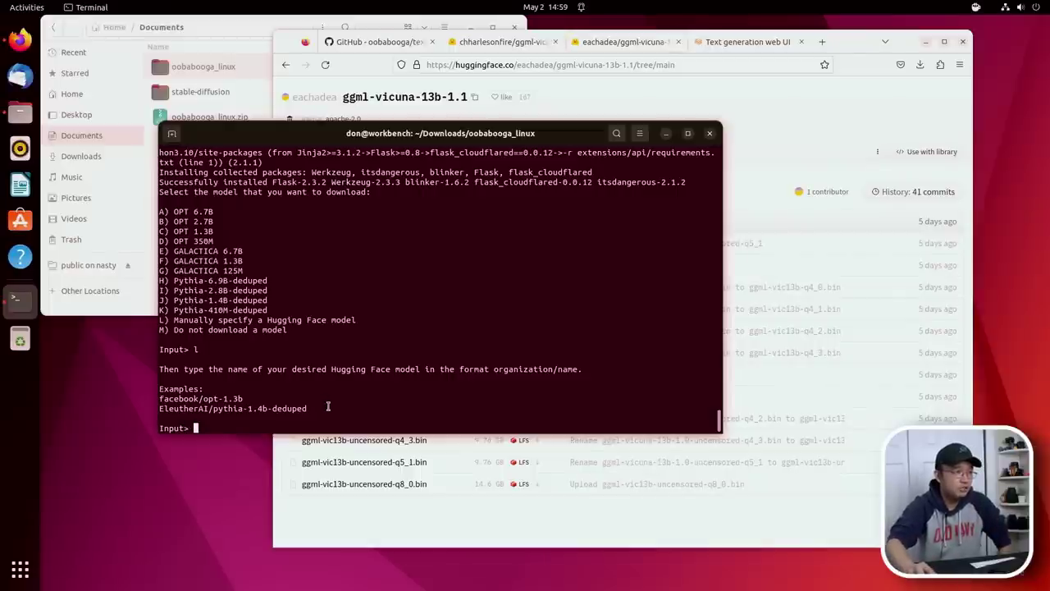
Step: Check the 7B model's Hugging Face page, then enter chharlesonfire/ggml-vicuna-7b-4bit as the installer's model name and start the download
click(497, 41)
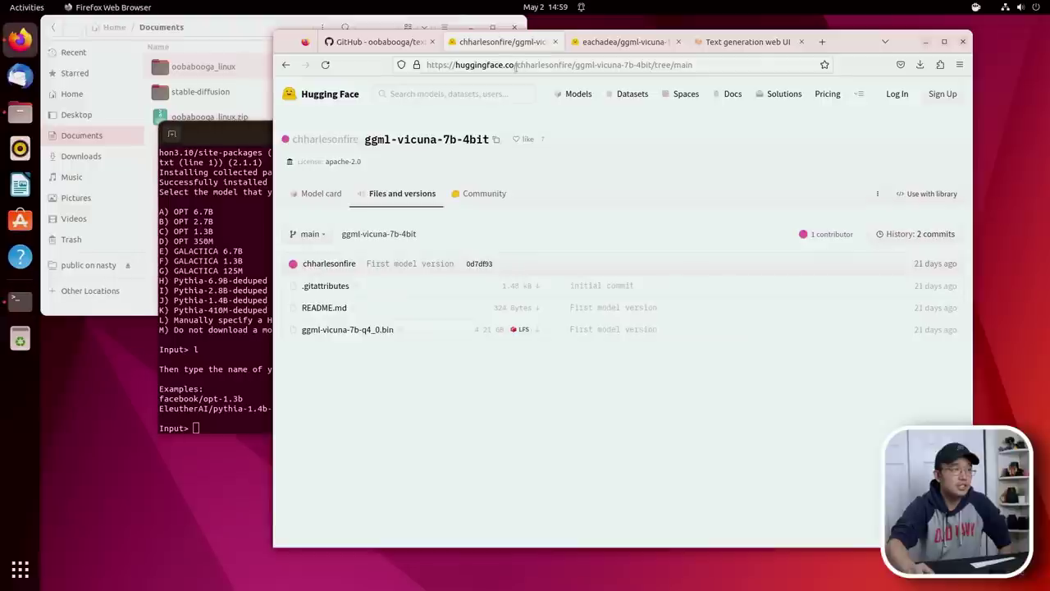
click(264, 393)
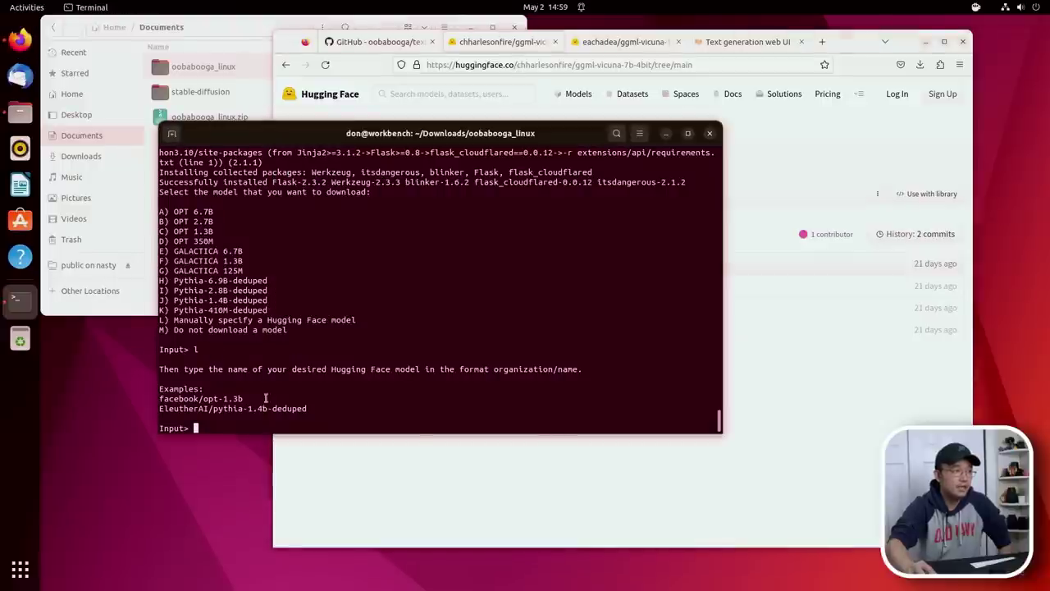
right_click(265, 417)
click(290, 451)
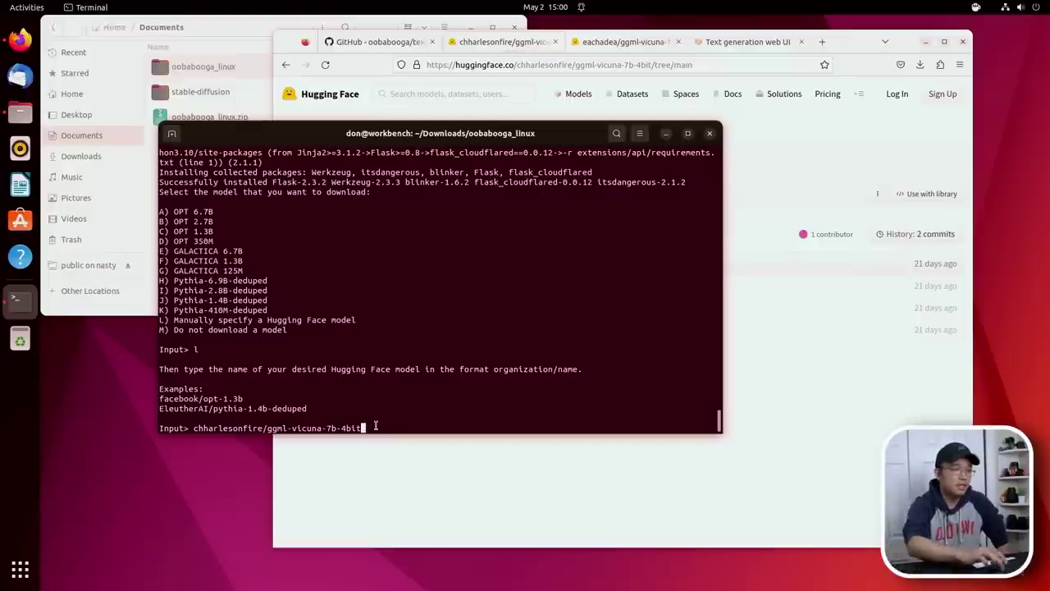
key(Return)
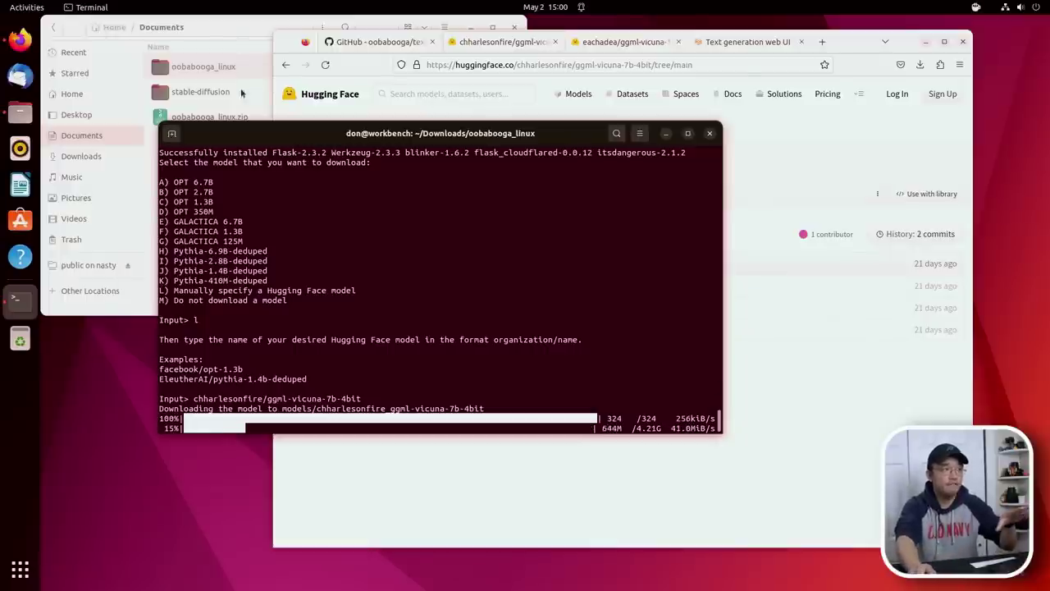
Step: Switch to Files and browse from Downloads through oobabooga_linux and text-generation-webui to the models folder to locate the downloading model's folder
click(373, 27)
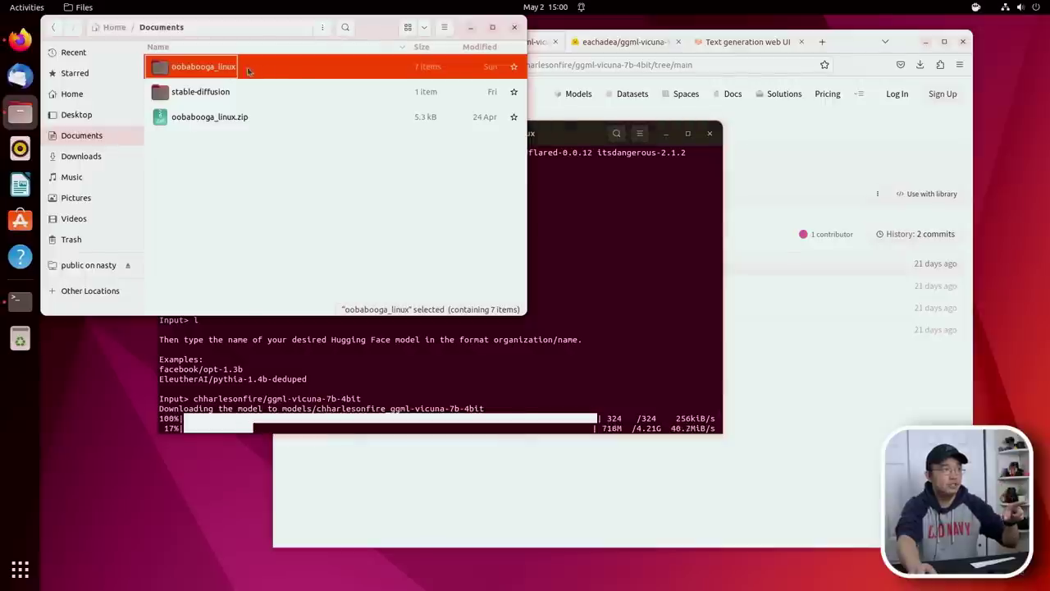
click(81, 156)
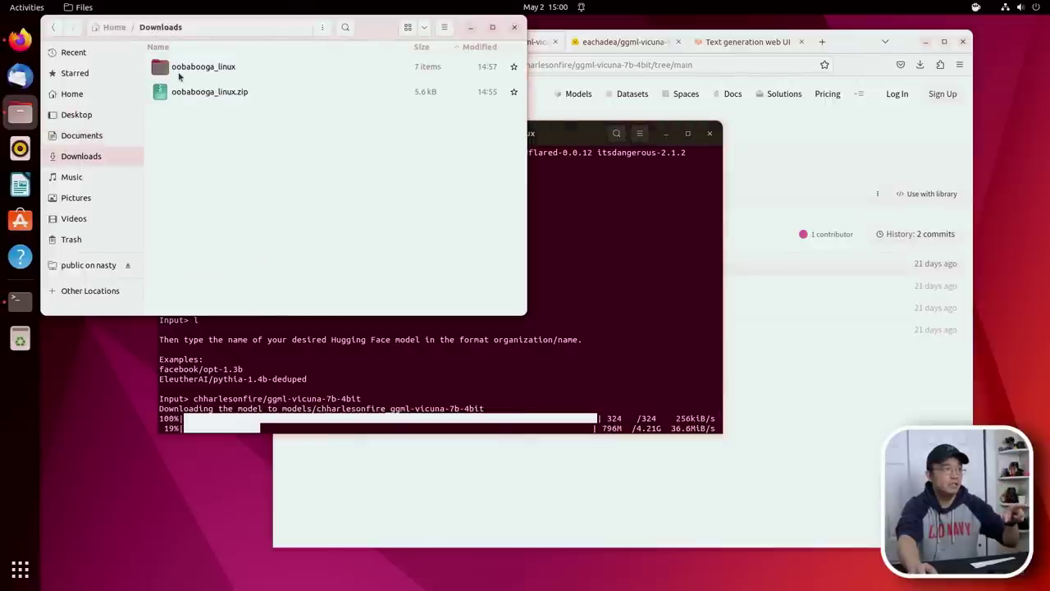
double_click(181, 71)
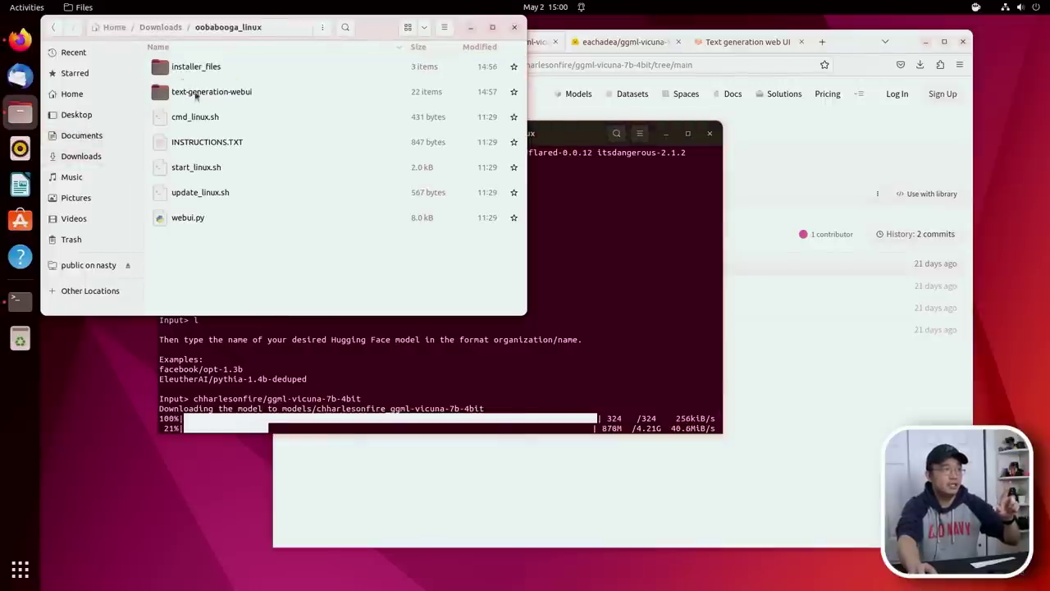
click(193, 96)
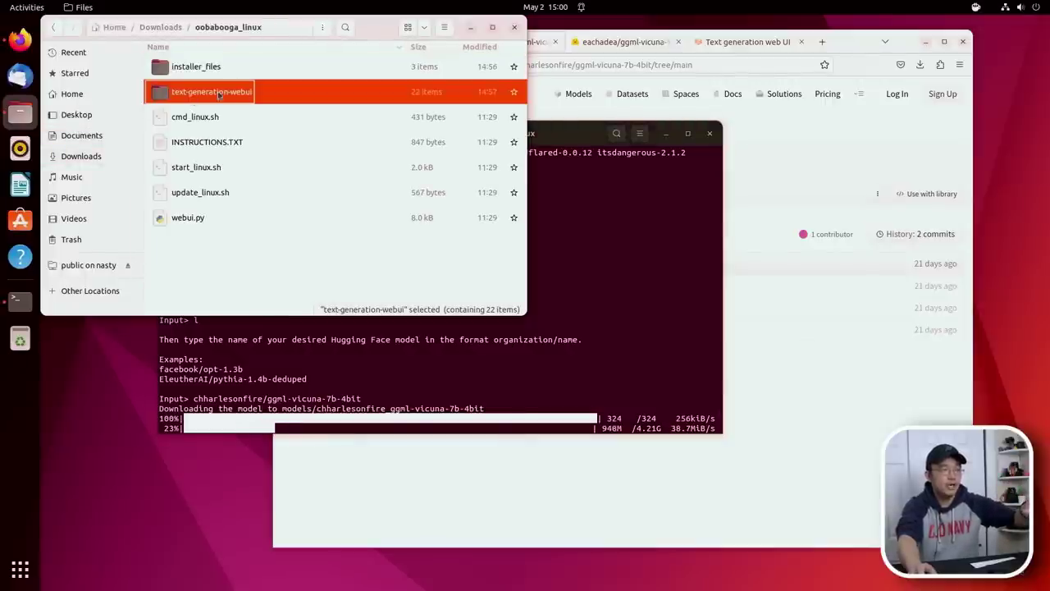
double_click(226, 93)
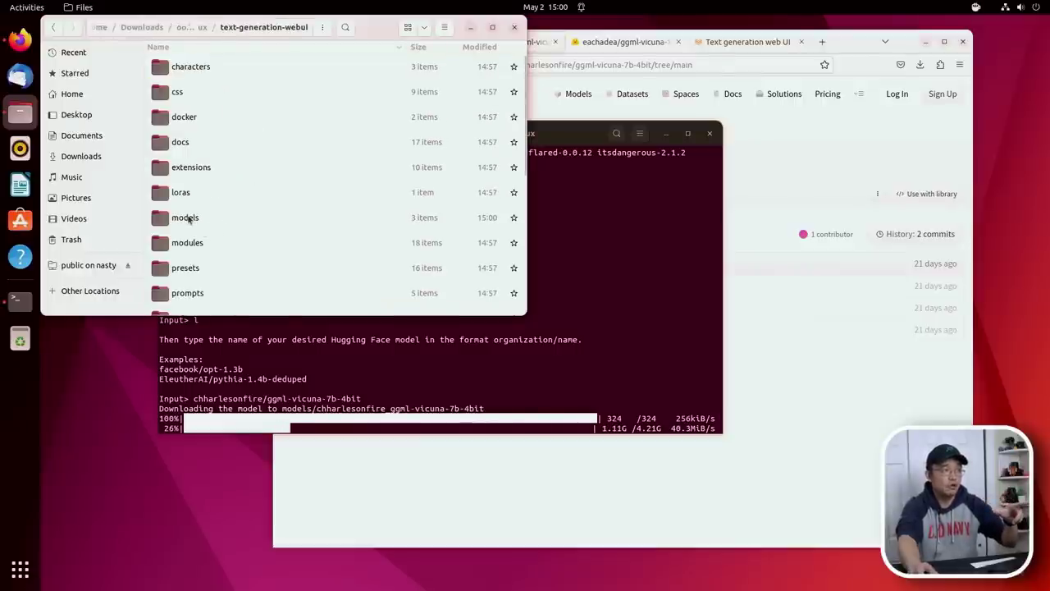
double_click(187, 217)
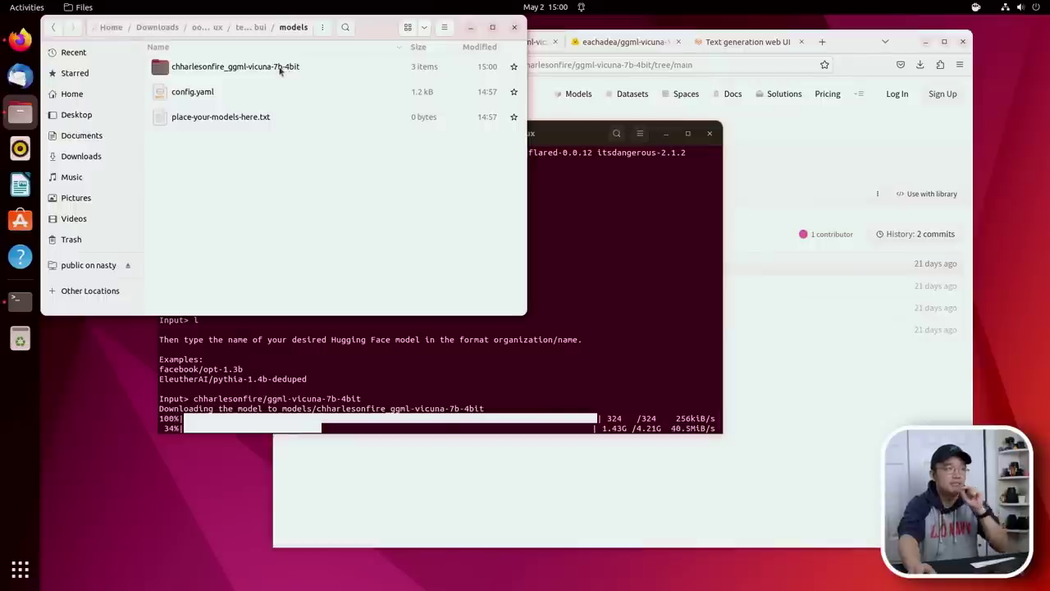
click(261, 71)
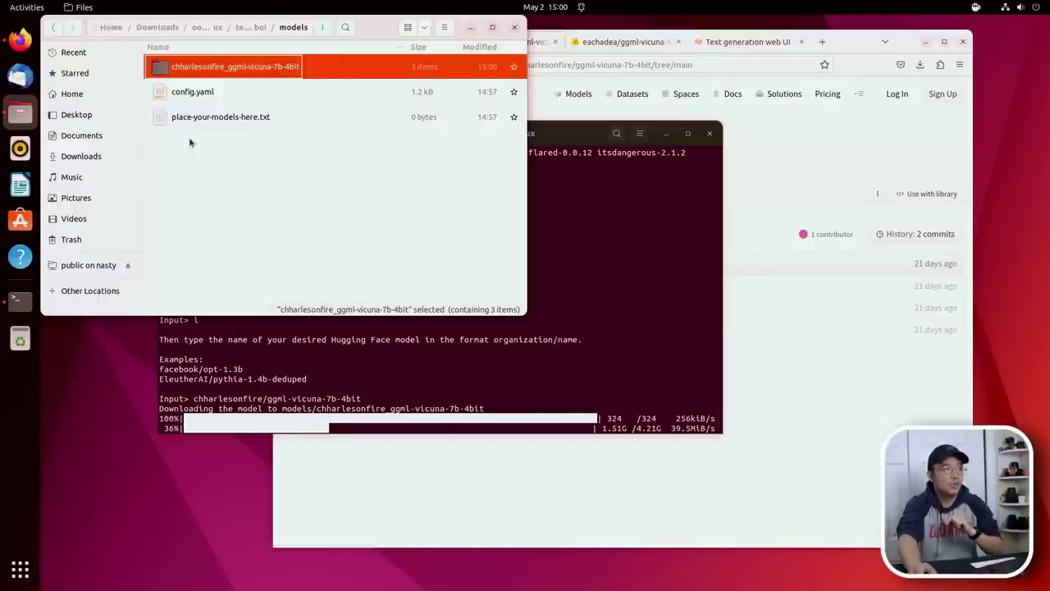
click(228, 158)
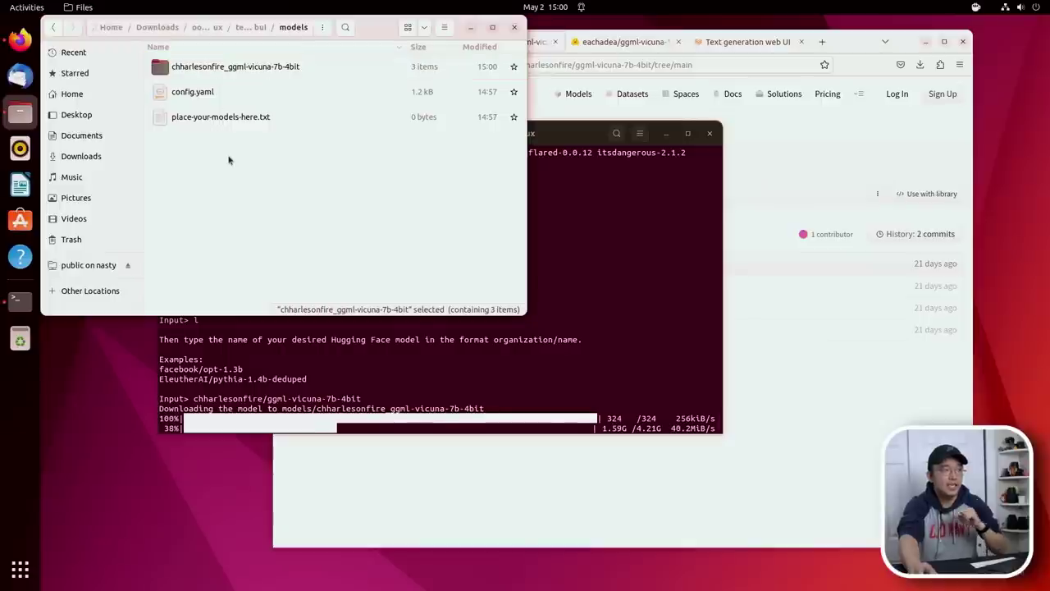
Step: Review the ggml-vicuna-13b-1.1 file list in Firefox and return to the models folder where additional models would be placed
click(605, 48)
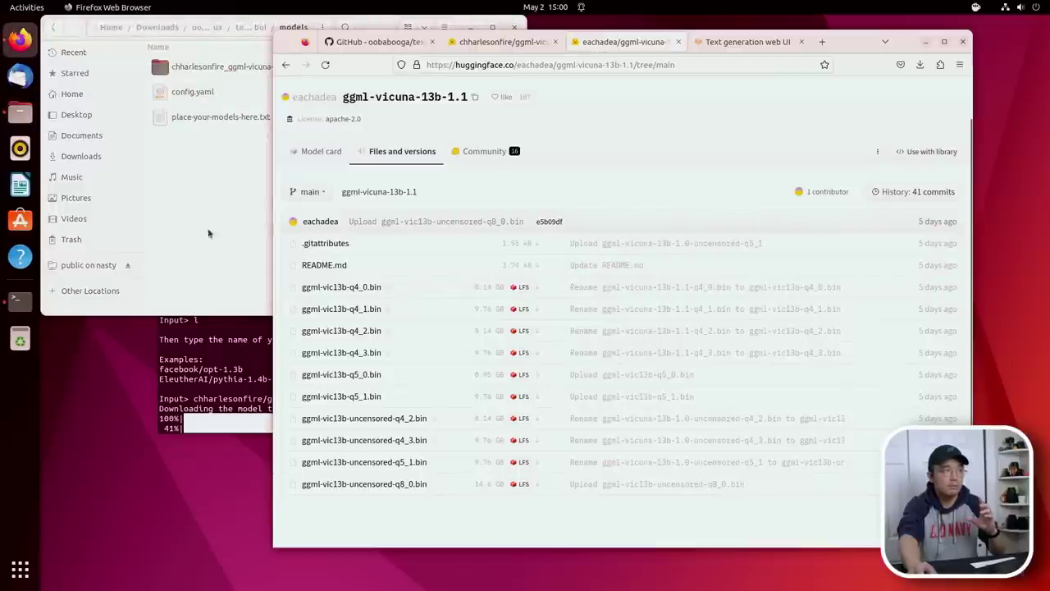
click(191, 215)
right_click(190, 215)
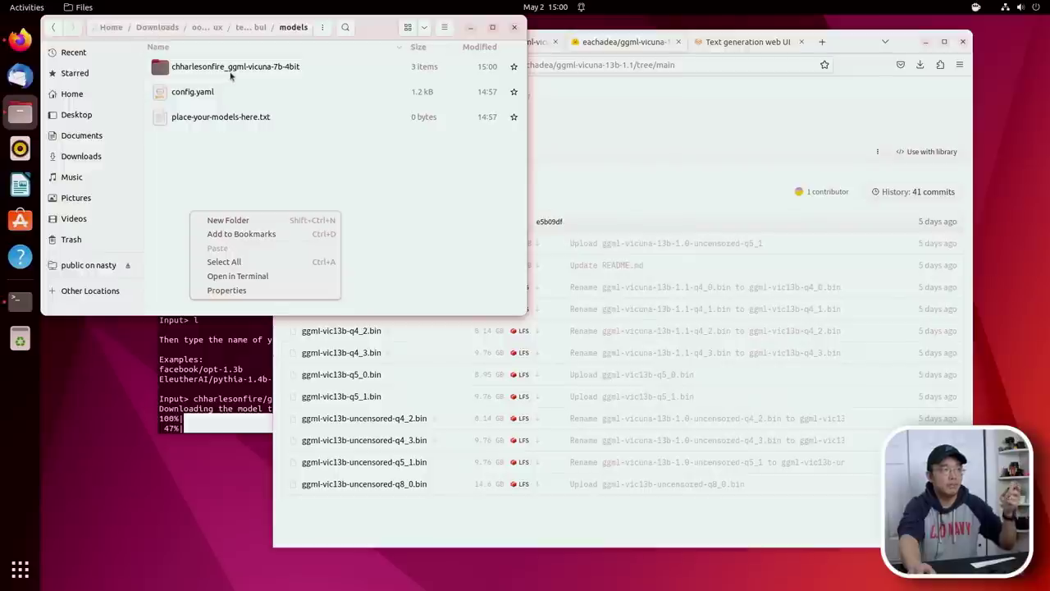
click(629, 84)
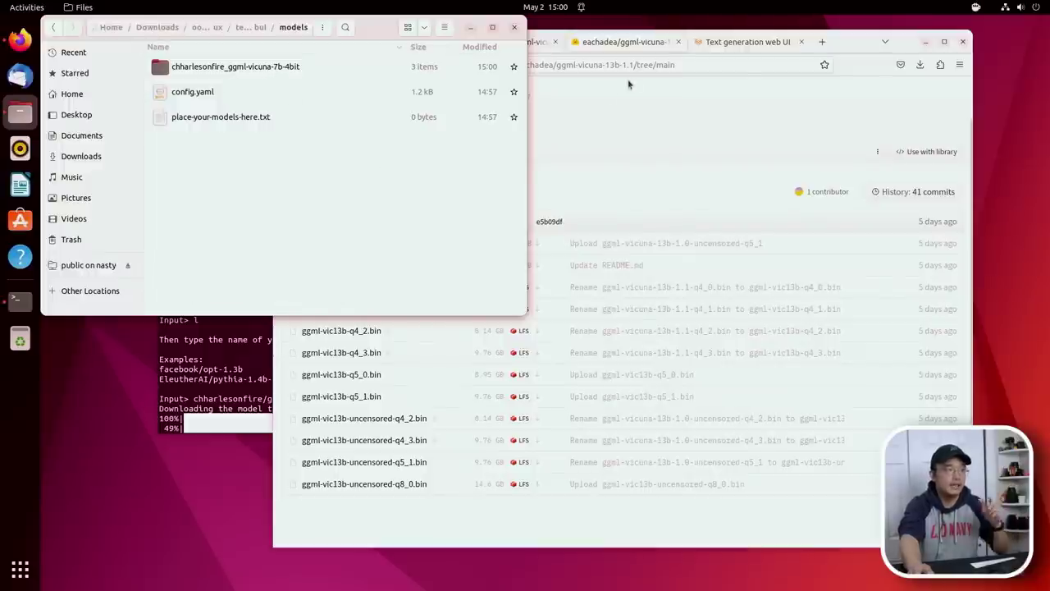
click(215, 373)
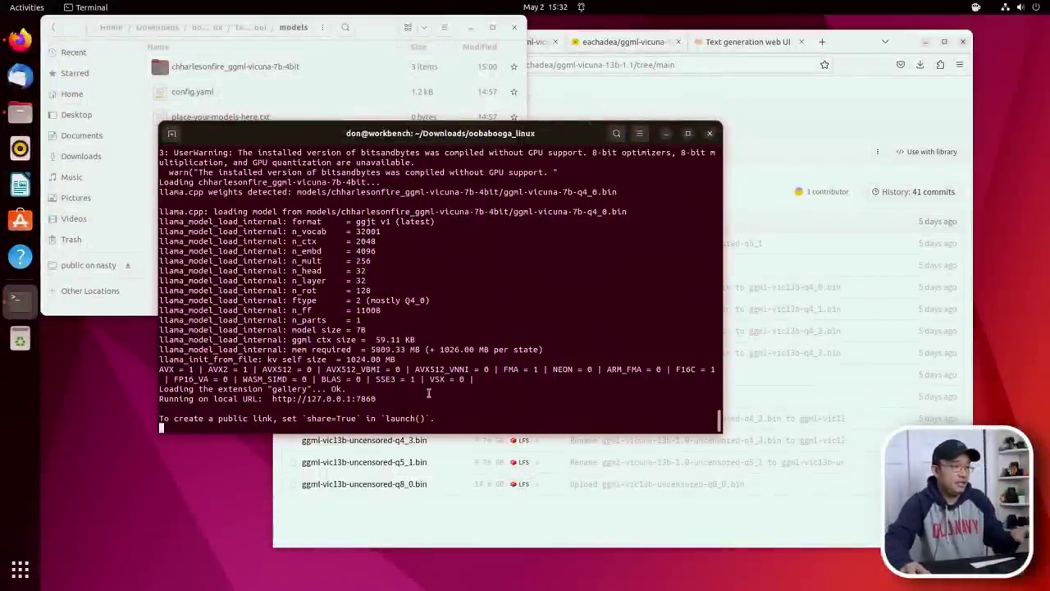
right_click(366, 398)
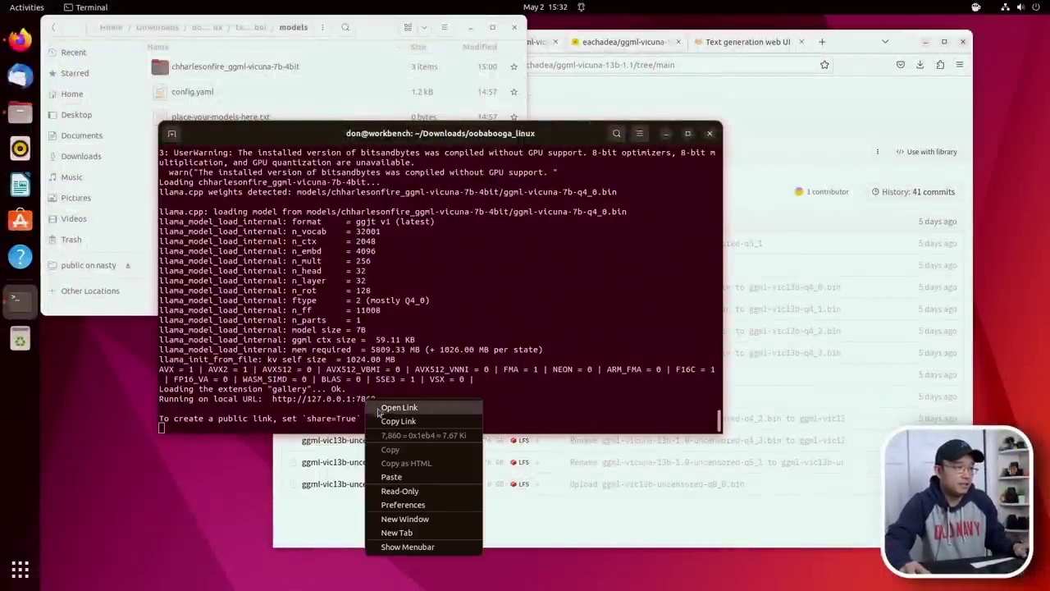
click(392, 422)
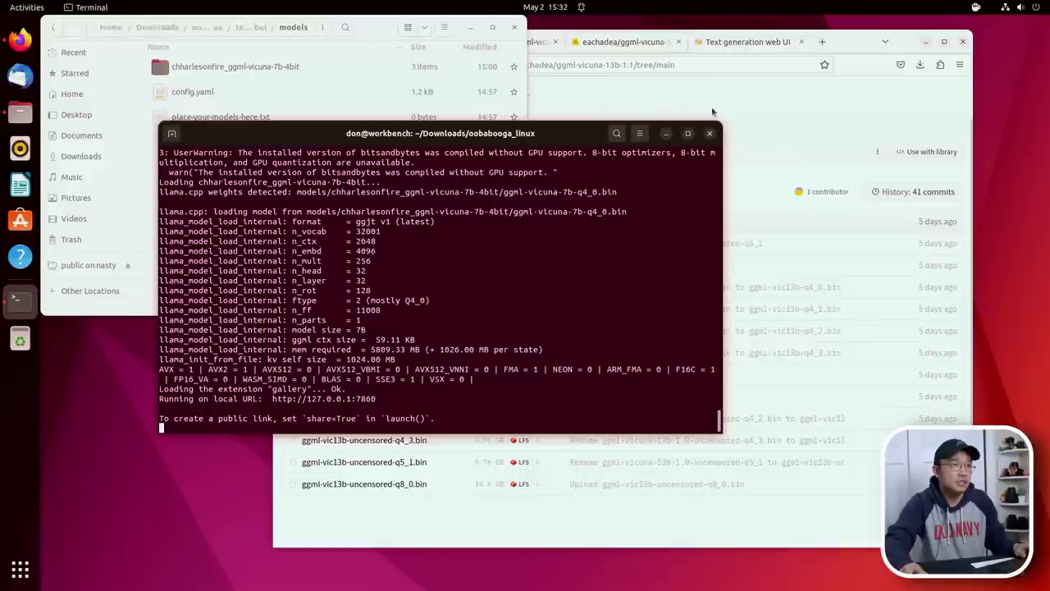
click(822, 41)
key(ctrl+v)
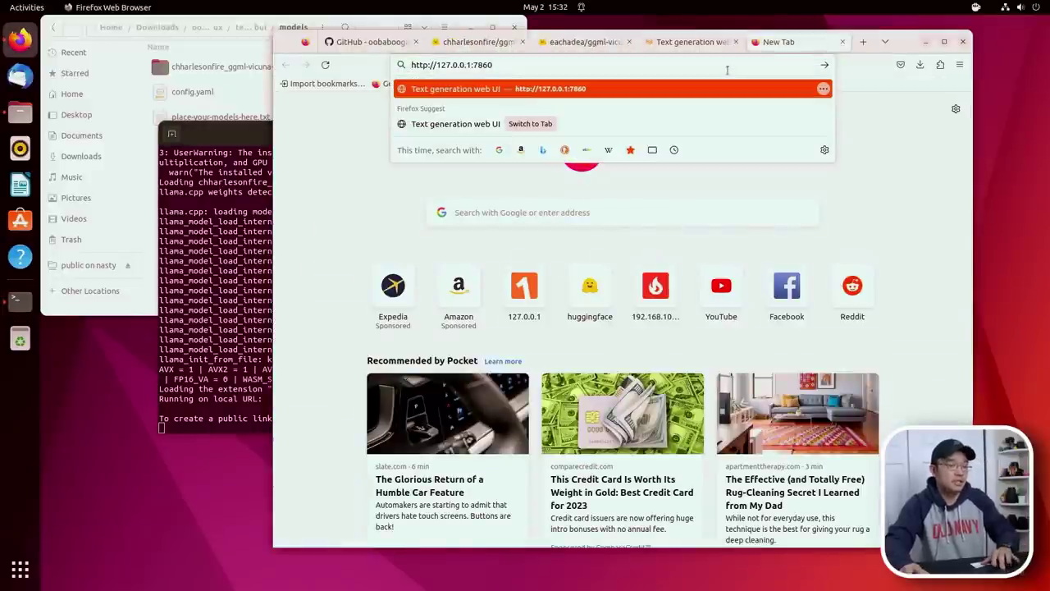
key(Return)
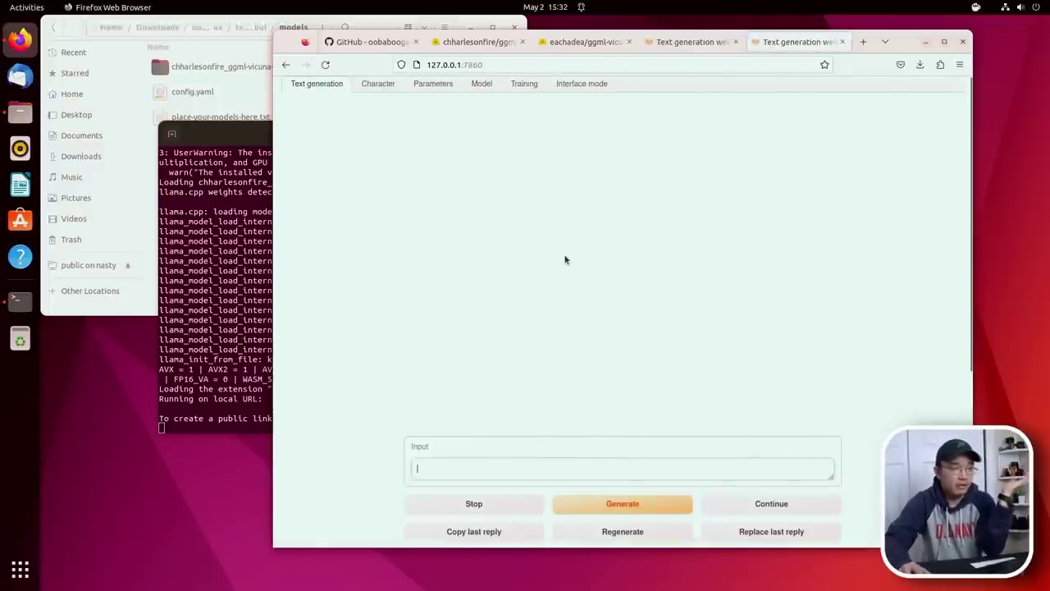
Step: Send the chatbot a greeting that introduces the sender by first name, and open System Monitor to watch the CPU usage
text(hi my name is don)
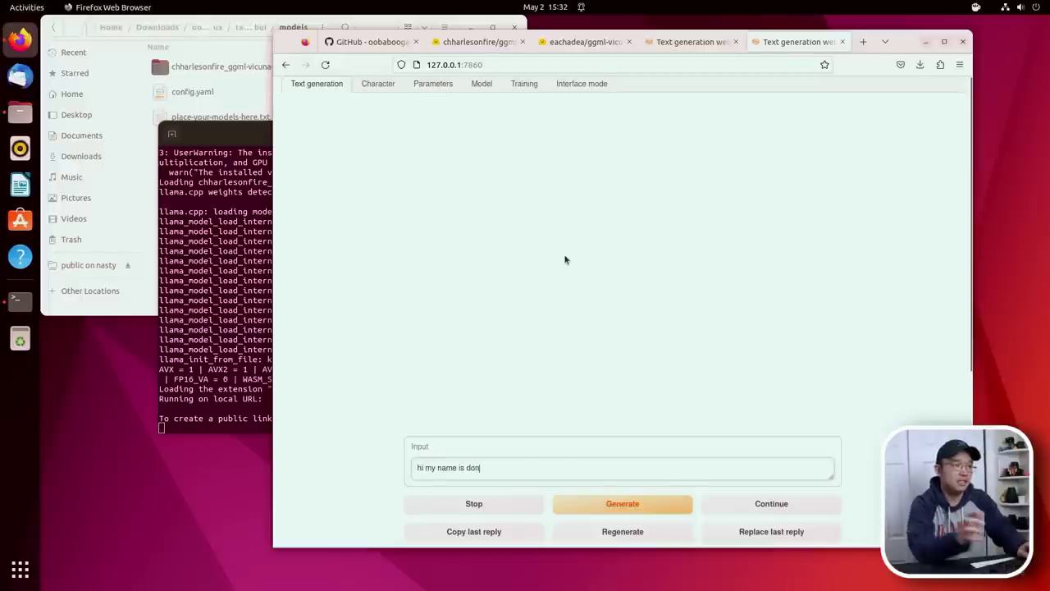
key(Return)
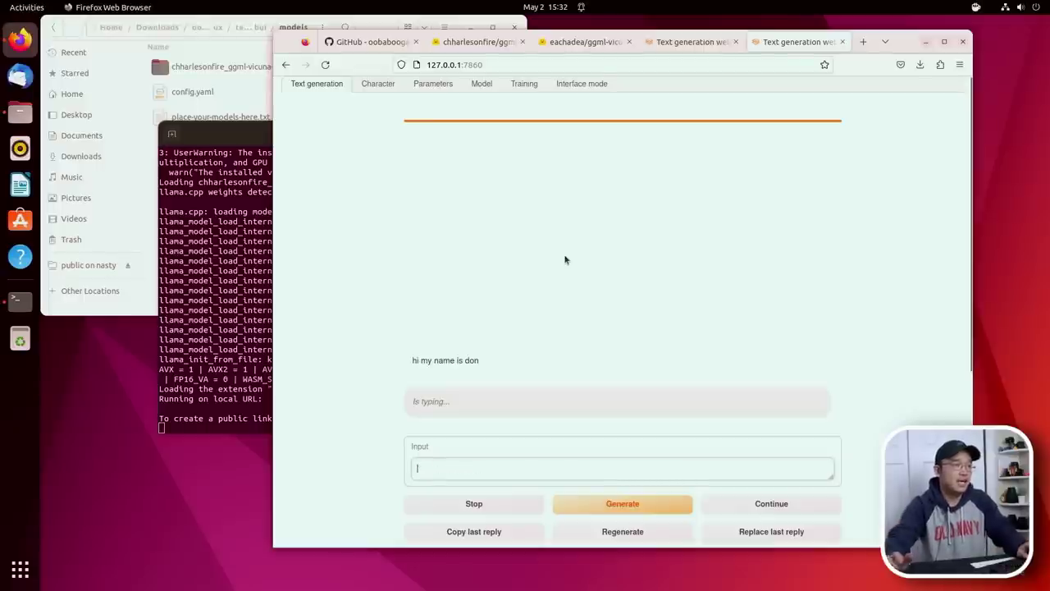
click(215, 291)
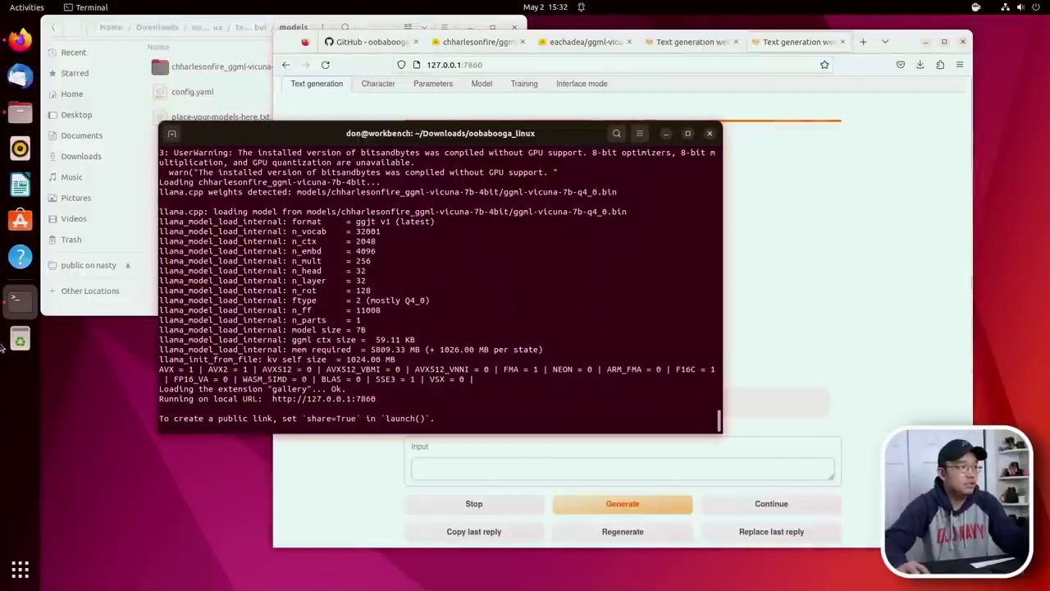
click(11, 579)
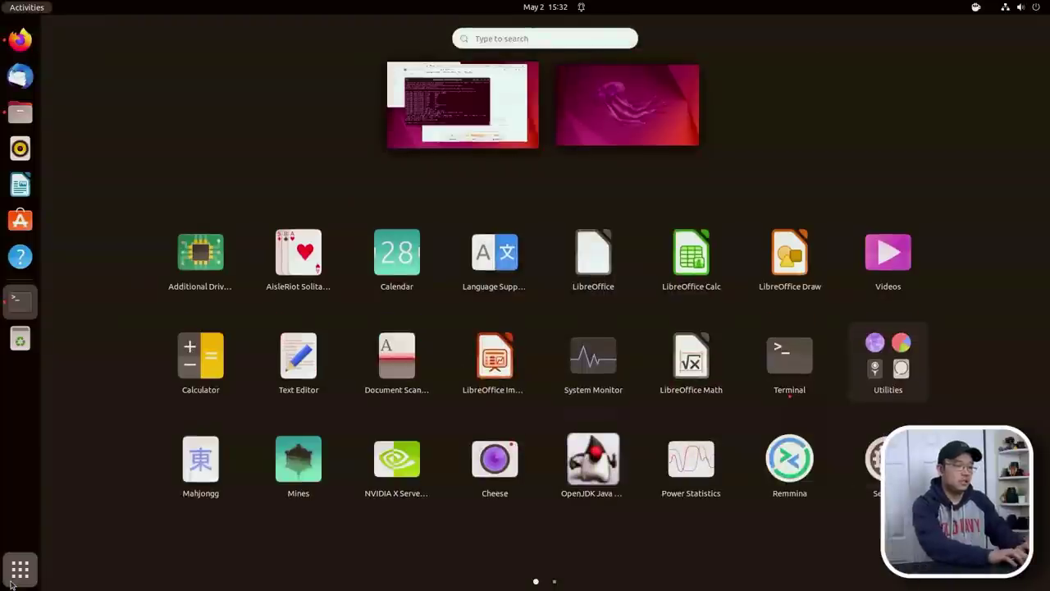
text(system)
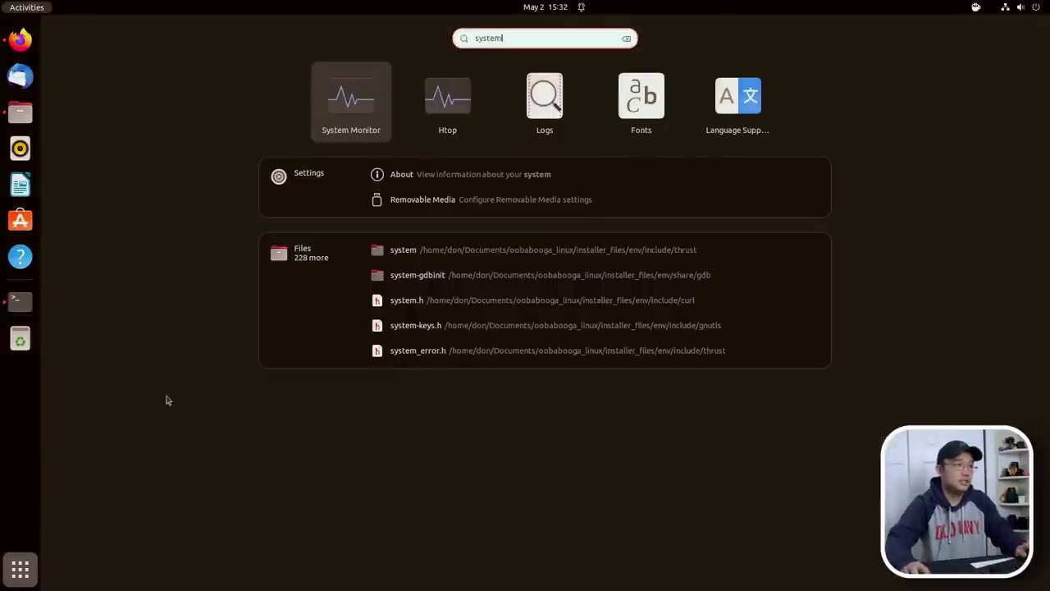
click(350, 102)
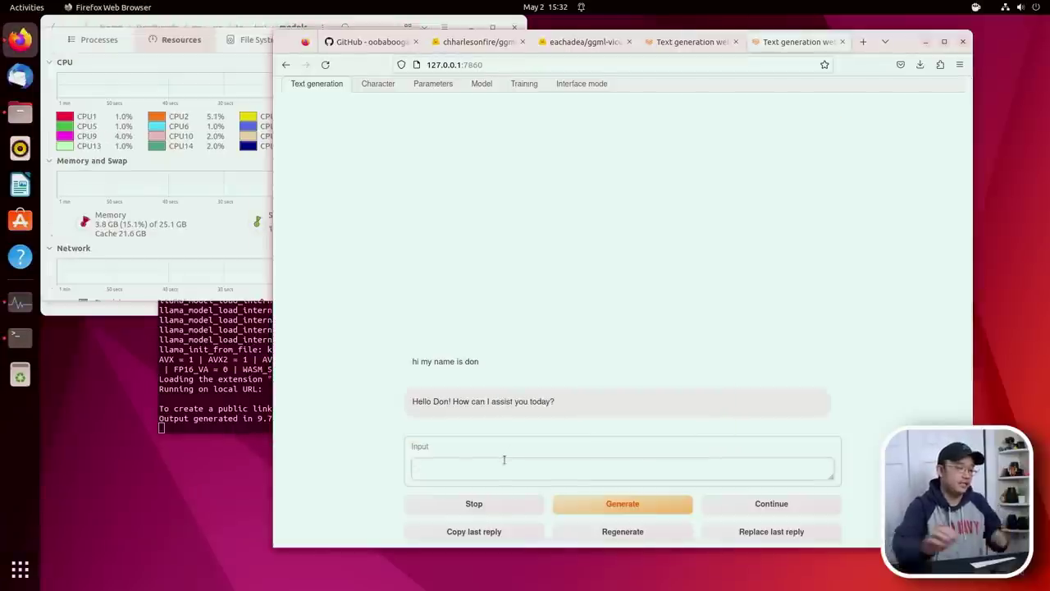
Step: Ask the chatbot to "generate an itinerary for a 1 day trip into new york city" and bring System Monitor's CPU graph forward
text(generate)
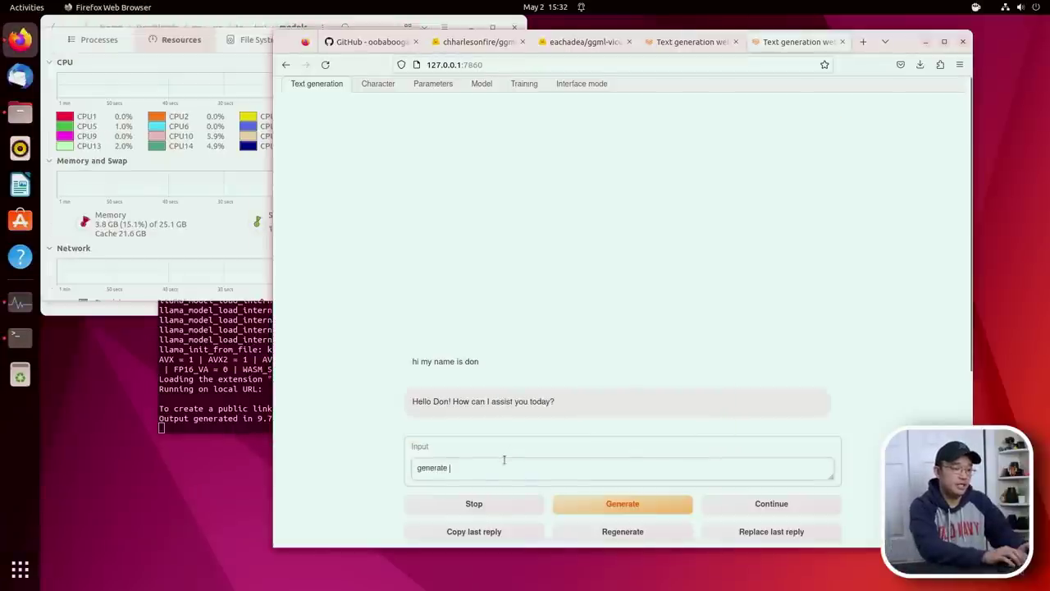
text( an itenerary)
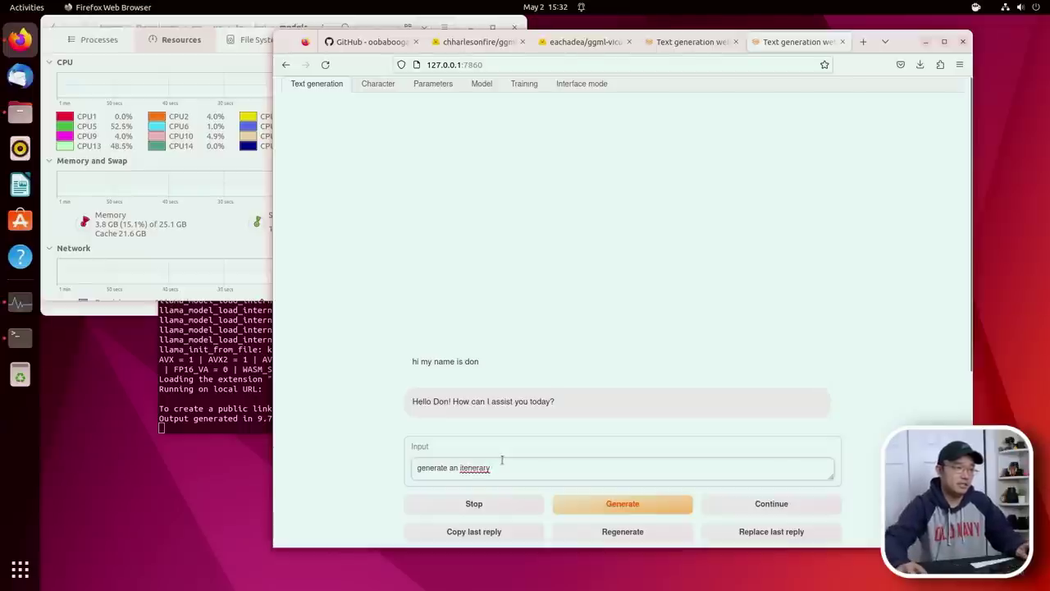
right_click(469, 467)
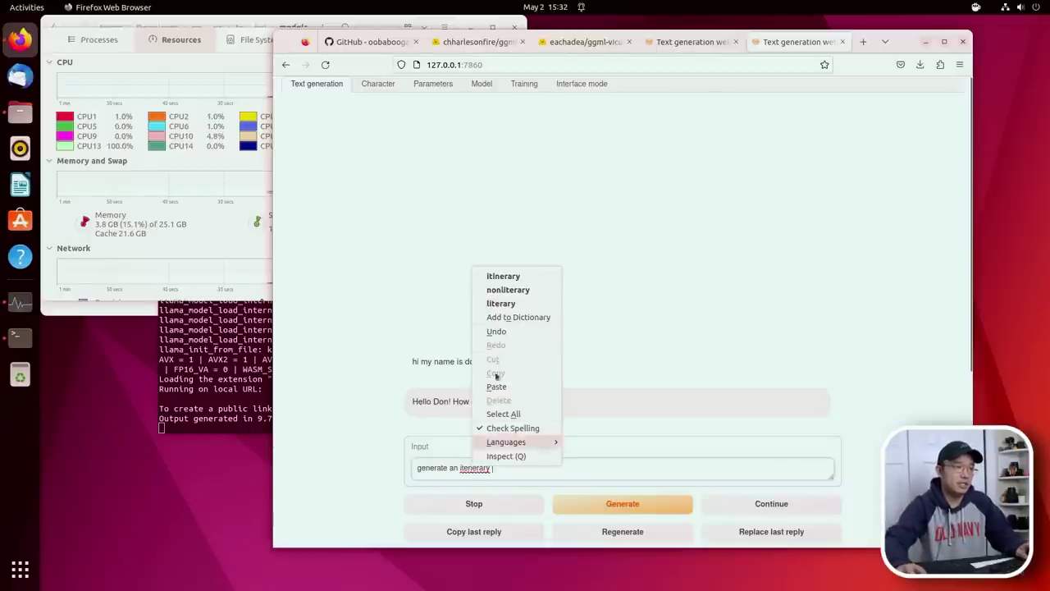
click(503, 276)
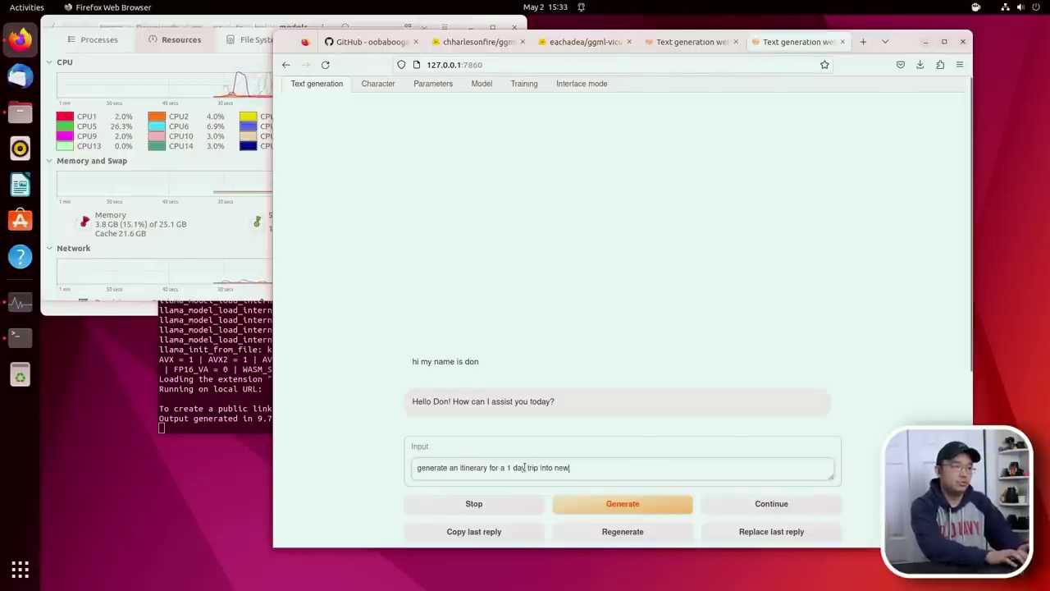
text(ity)
key(Return)
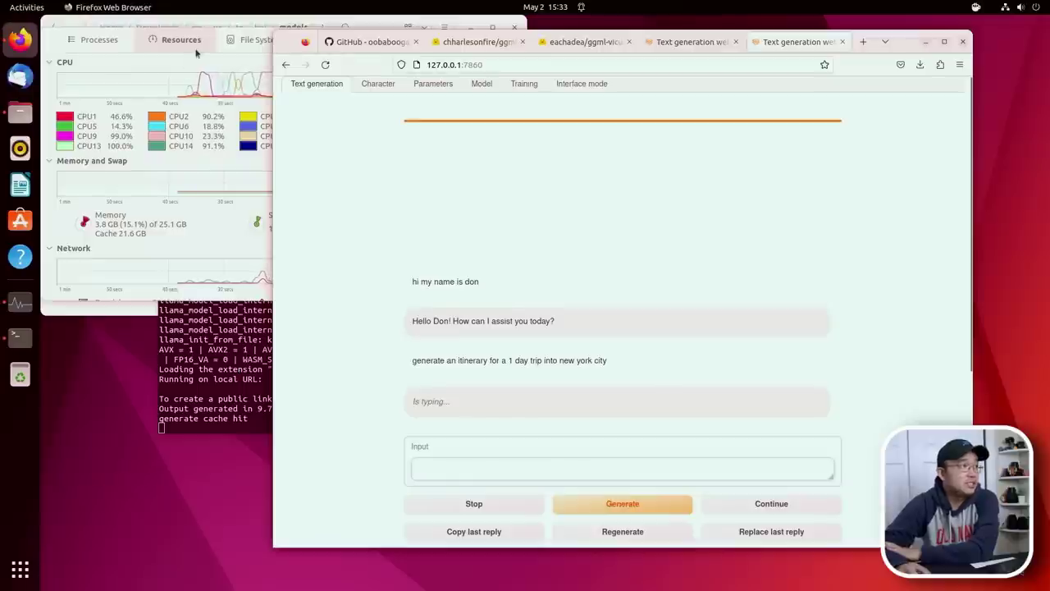
click(240, 66)
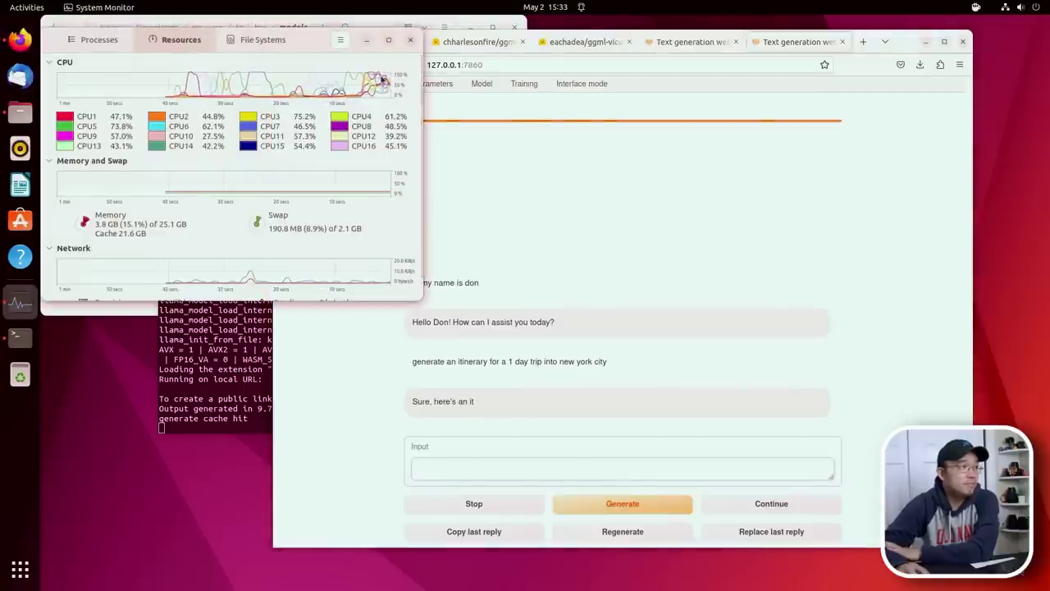